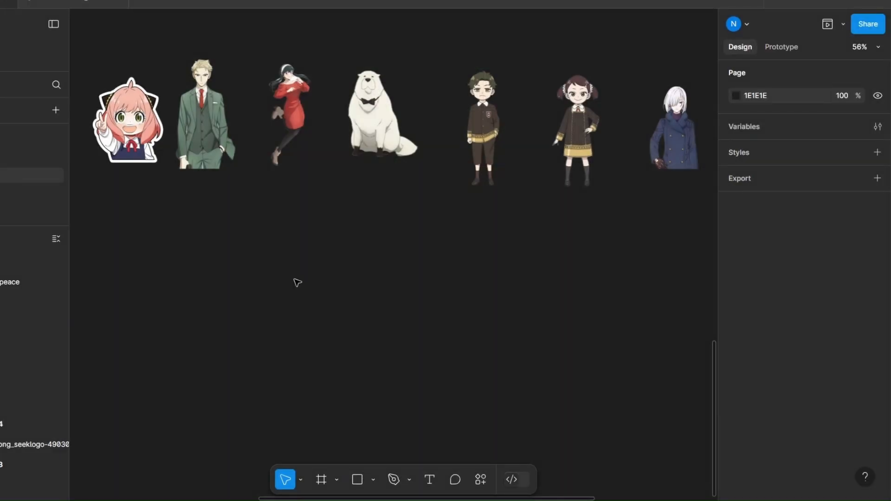
# Draw a frame below the row of character images and size it to 265 × 323.
pyautogui.press('f')
pyautogui.moveTo(304, 246); pyautogui.dragTo(383, 357)
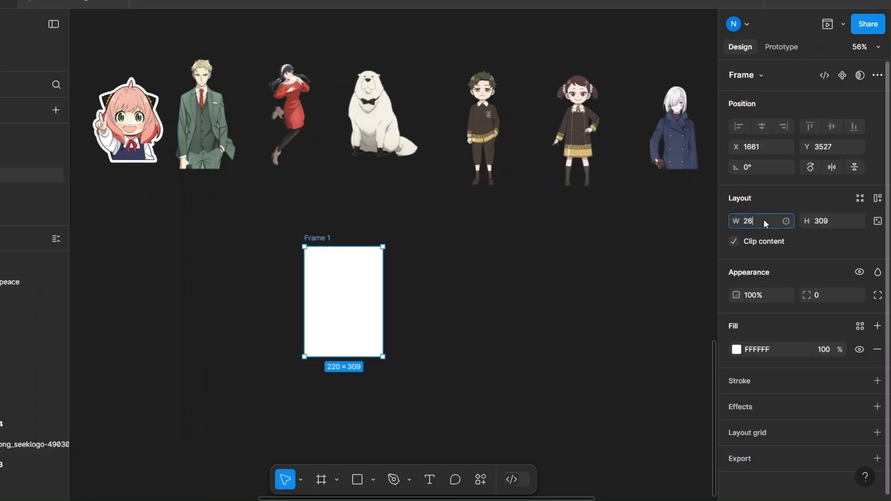
pyautogui.click(829, 223)
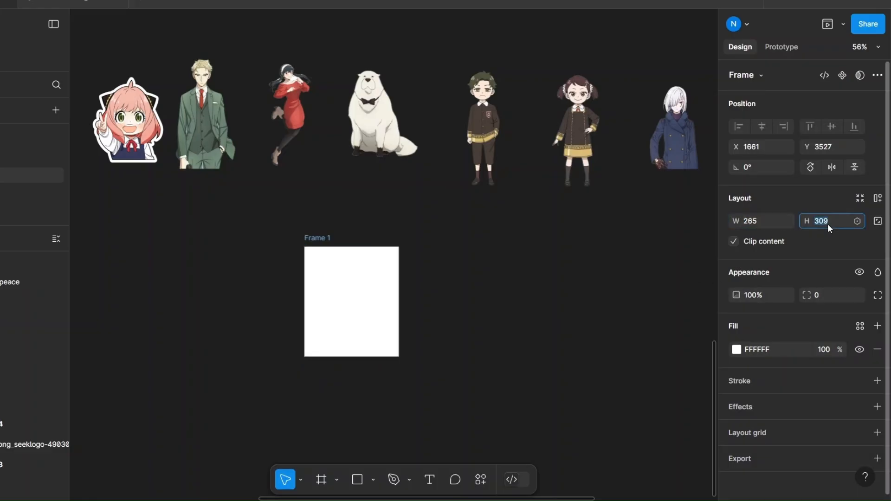
pyautogui.write('323')
pyautogui.press('Return')
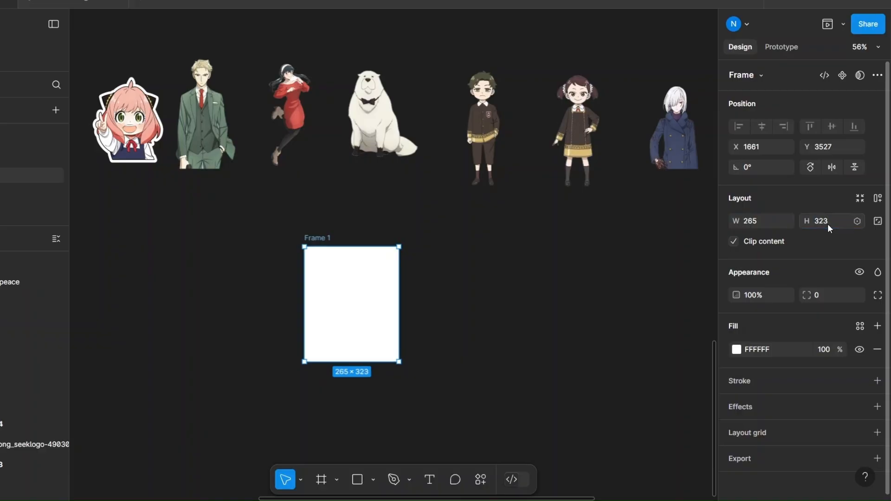
pyautogui.click(463, 219)
# Centre the pink-haired girl image horizontally in the new frame and fill the frame with F5BCAB sampled from her hair.
pyautogui.moveTo(139, 141); pyautogui.dragTo(364, 347)
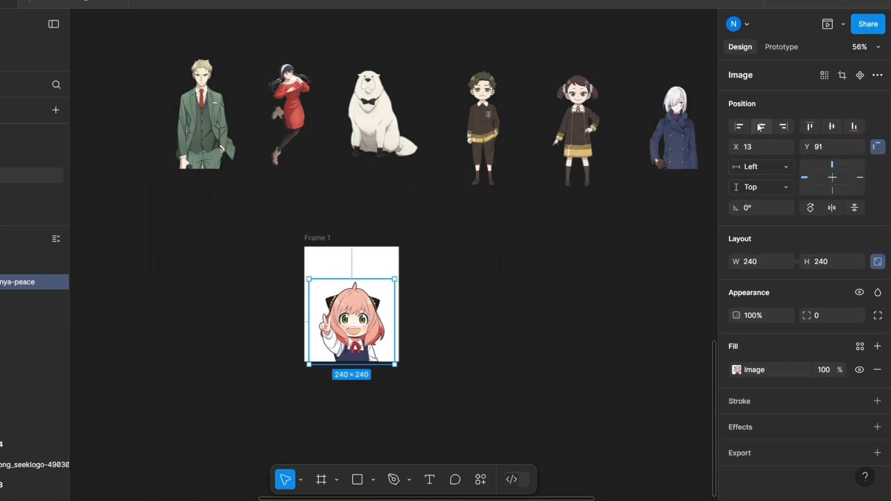
pyautogui.click(316, 238)
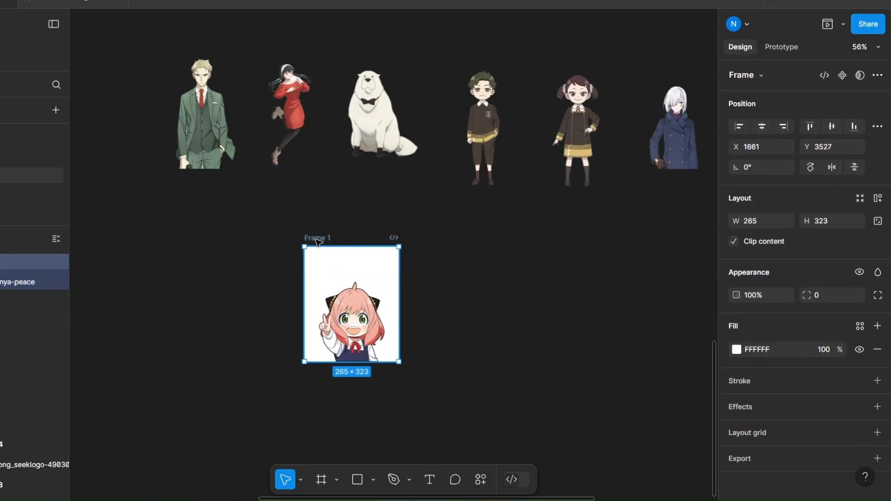
pyautogui.press('i')
pyautogui.click(349, 304)
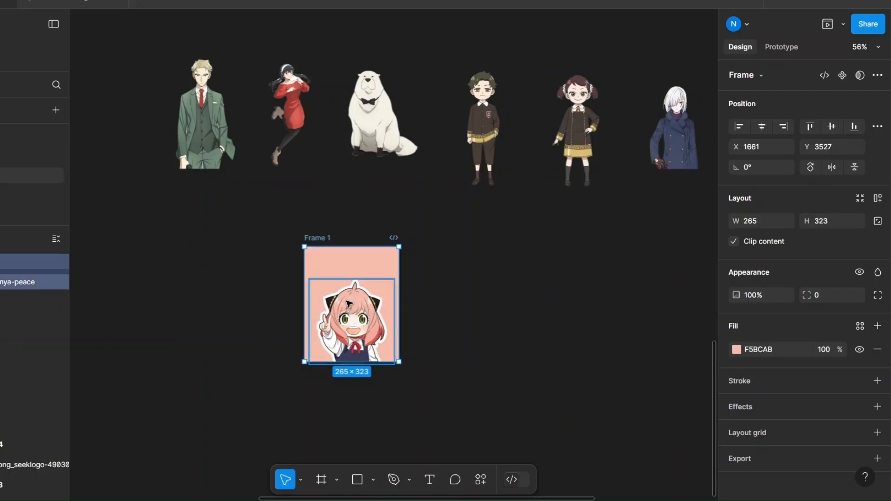
pyautogui.click(452, 312)
# Round the pink card's corners to a radius of 16.
pyautogui.click(312, 238)
pyautogui.click(835, 296)
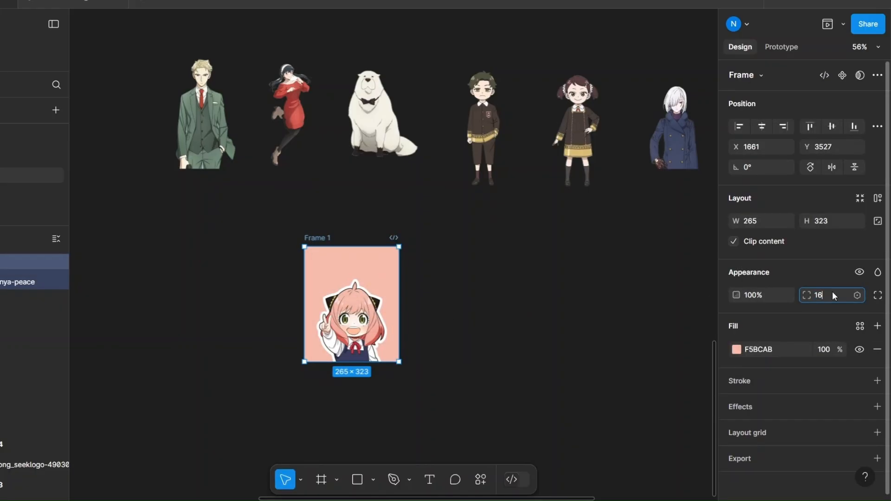
pyautogui.click(529, 311)
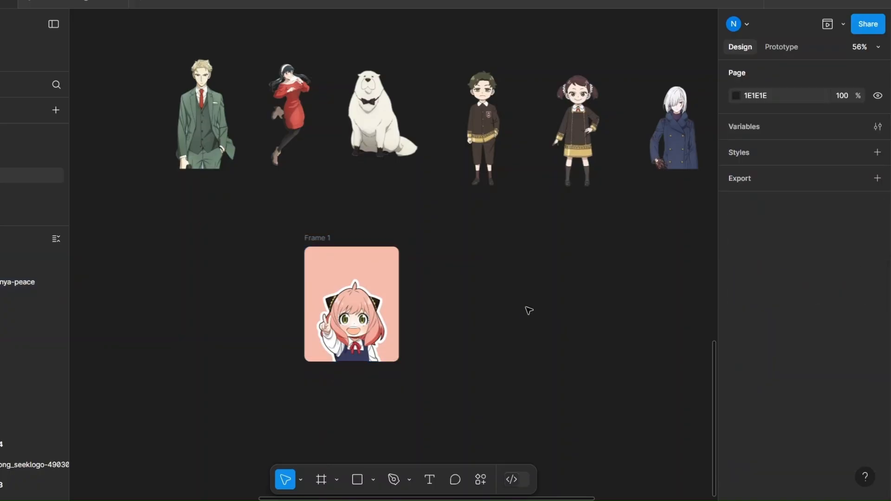
# Duplicate the pink card beside it and replace the copy's image with the man in the green suit, horizontally centred.
pyautogui.moveTo(303, 239); pyautogui.dragTo(173, 241)
pyautogui.hotkey('ctrl', 'd')
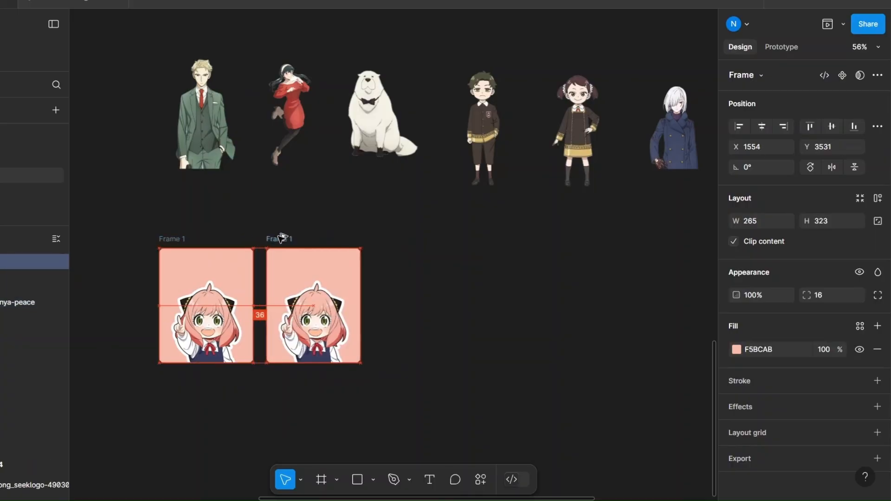
pyautogui.click(302, 325)
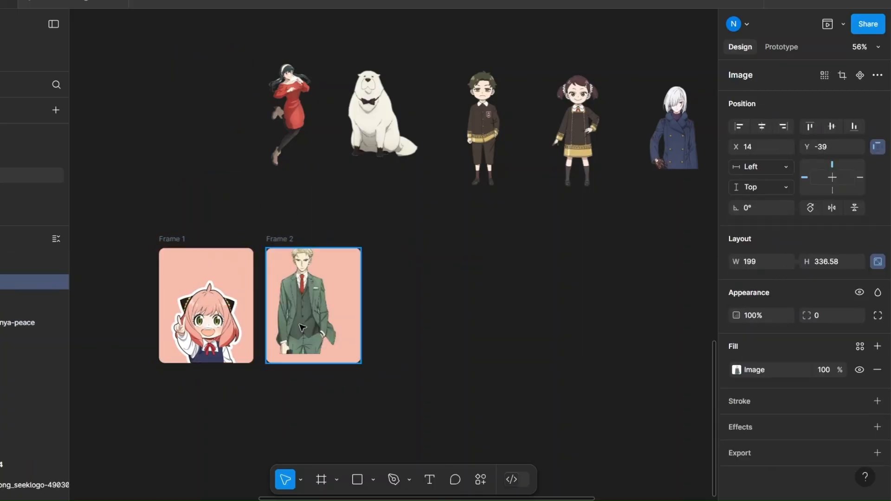
pyautogui.moveTo(300, 325); pyautogui.dragTo(310, 333)
pyautogui.hotkey('alt', 'h')
# Fill the suited man's card with the light mint green CBFFE0, derived from a colour sampled from his suit.
pyautogui.click(273, 239)
pyautogui.press('i')
pyautogui.click(309, 312)
pyautogui.click(738, 349)
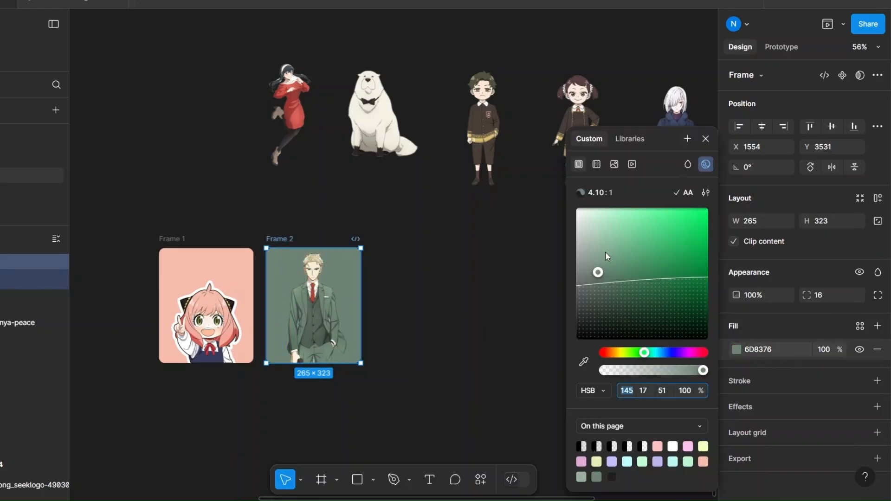
pyautogui.click(604, 247)
pyautogui.moveTo(600, 215); pyautogui.dragTo(605, 208)
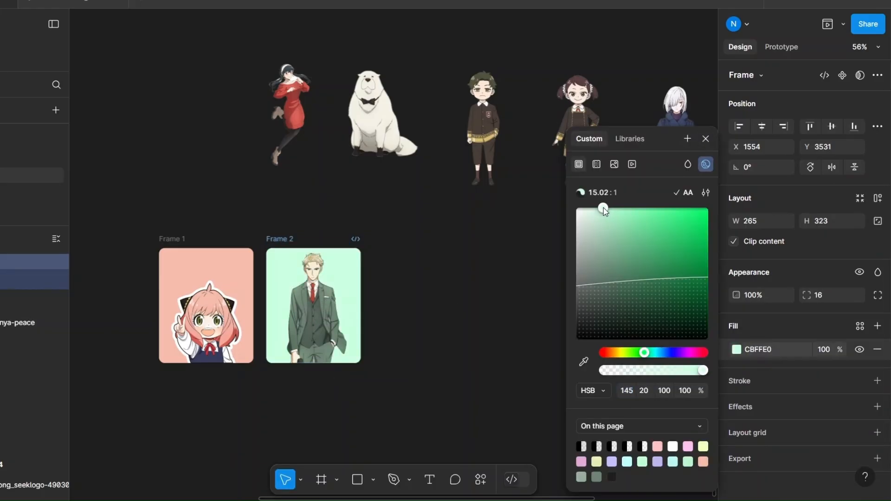
pyautogui.click(706, 140)
# Duplicate the mint card beside it and replace the copy's image with the woman in the red dress, horizontally centred.
pyautogui.keyDown('alt'); pyautogui.moveTo(280, 239); pyautogui.dragTo(392, 238); pyautogui.keyUp('alt')
pyautogui.click(298, 139)
pyautogui.moveTo(301, 142); pyautogui.dragTo(434, 341)
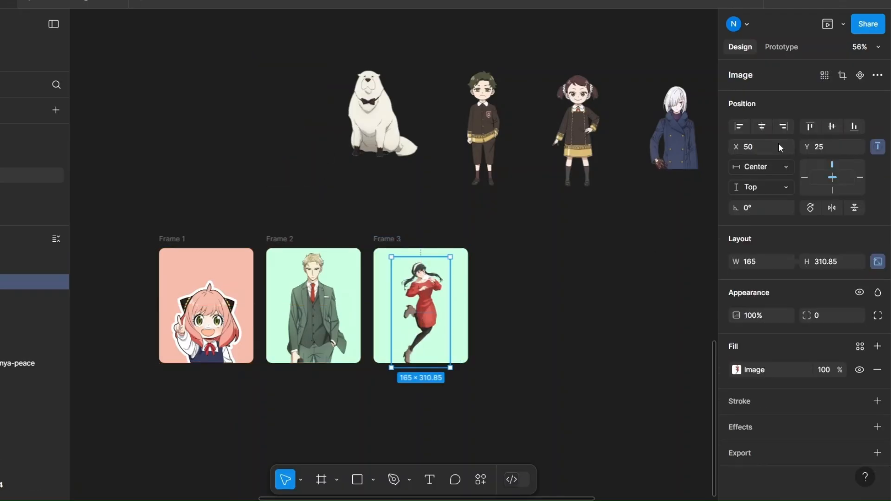
# Fill the red-dressed woman's card with white (fff).
pyautogui.click(397, 237)
pyautogui.click(752, 350)
pyautogui.write('fff')
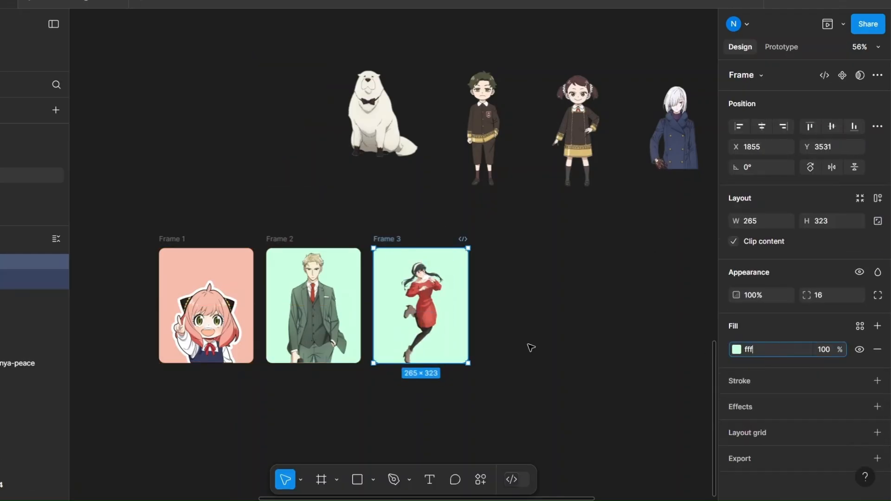
pyautogui.click(531, 350)
# Duplicate the white card to its right and replace the copy's image with the white dog, seated at the card's lower edge.
pyautogui.click(399, 239)
pyautogui.keyDown('alt'); pyautogui.moveTo(399, 239); pyautogui.dragTo(503, 240); pyautogui.keyUp('alt')
pyautogui.hscroll(5, 412, 207)
pyautogui.click(237, 132)
pyautogui.hotkey('ctrl', 'x')
pyautogui.click(410, 287)
pyautogui.hotkey('ctrl', 'shift', 'r')
pyautogui.moveTo(410, 292); pyautogui.dragTo(411, 310)
# Fill the dog's card with the dark brown 362B28 sampled from its bow tie.
pyautogui.click(355, 232)
pyautogui.press('i')
pyautogui.click(393, 298)
pyautogui.click(478, 287)
# Duplicate the dog's card to its right and replace the copy's image with the boy in the school uniform.
pyautogui.scroll(-1, 479, 287)
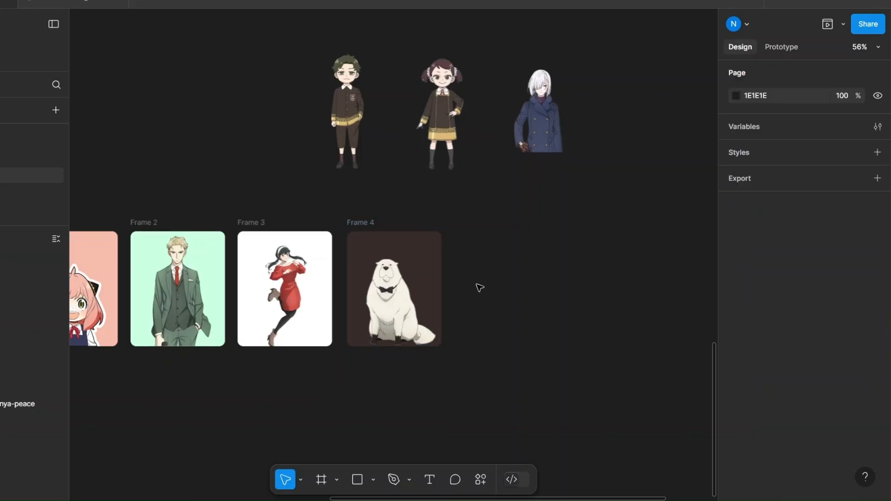
pyautogui.click(364, 222)
pyautogui.keyDown('alt'); pyautogui.moveTo(364, 222); pyautogui.dragTo(483, 222); pyautogui.keyUp('alt')
pyautogui.doubleClick(511, 288)
pyautogui.click(367, 139)
pyautogui.hotkey('ctrl', 'x')
pyautogui.click(510, 287)
pyautogui.hotkey('ctrl', 'shift', 'r')
pyautogui.moveTo(518, 295); pyautogui.dragTo(519, 276)
# Fill the boy's card with the golden yellow sampled from his uniform's trim.
pyautogui.click(478, 215)
pyautogui.press('i')
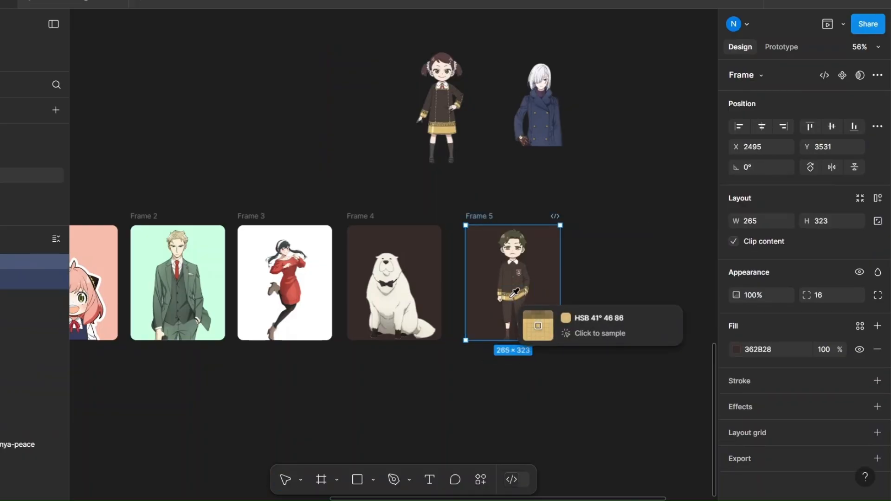
pyautogui.click(522, 297)
pyautogui.click(601, 295)
# Duplicate the boy's card to its right and replace the copy's image with the girl in the brown uniform, horizontally centred.
pyautogui.moveTo(602, 295); pyautogui.dragTo(468, 303)
pyautogui.click(352, 226)
pyautogui.keyDown('alt'); pyautogui.moveTo(352, 226); pyautogui.dragTo(471, 226); pyautogui.keyUp('alt')
pyautogui.click(498, 279)
pyautogui.click(309, 122)
pyautogui.hotkey('ctrl', 'x')
pyautogui.click(511, 280)
pyautogui.hotkey('ctrl', 'shift', 'r')
pyautogui.click(760, 129)
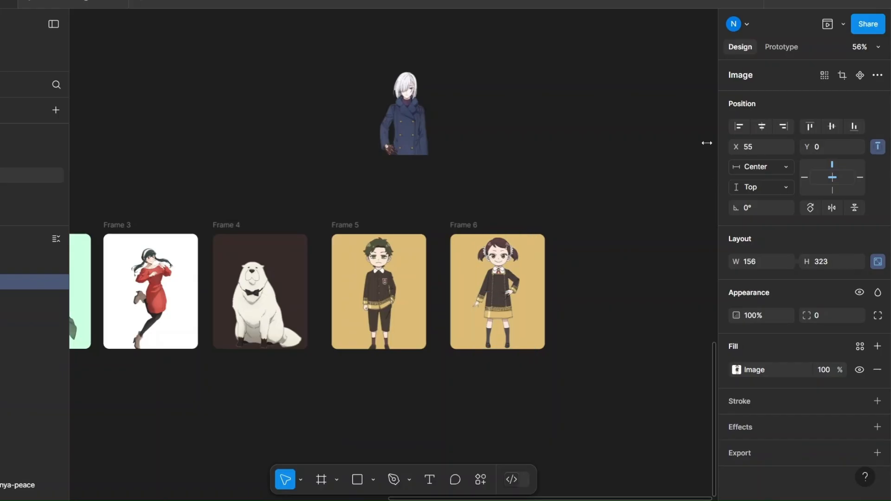
# Fill the uniformed girl's card with a muted red sampled from her image.
pyautogui.click(462, 226)
pyautogui.press('i')
pyautogui.click(499, 286)
pyautogui.click(580, 266)
# Duplicate the red card to its right and replace the copy's image with the white-haired woman, resting on the card's lower edge.
pyautogui.hscroll(4, 581, 266)
pyautogui.keyDown('alt'); pyautogui.moveTo(268, 226); pyautogui.dragTo(387, 225); pyautogui.keyUp('alt')
pyautogui.click(213, 119)
pyautogui.hotkey('ctrl', 'x')
pyautogui.click(411, 299)
pyautogui.hotkey('ctrl', 'shift', 'r')
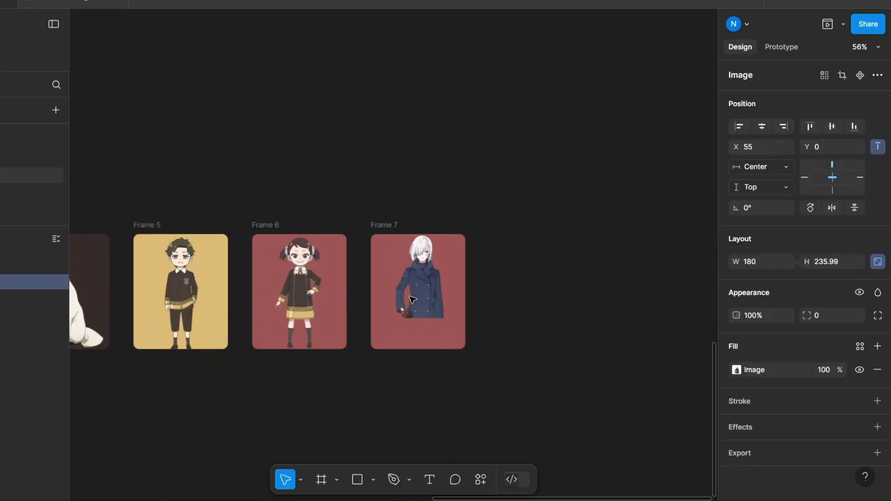
pyautogui.moveTo(418, 299); pyautogui.dragTo(419, 327)
# Fill the white-haired woman's card with a neutral mid-grey.
pyautogui.click(393, 226)
pyautogui.press('i')
pyautogui.click(416, 278)
pyautogui.click(736, 349)
pyautogui.moveTo(580, 213); pyautogui.dragTo(570, 258)
pyautogui.click(705, 139)
pyautogui.click(588, 229)
# Create an iPhone 13 & 14 frame below the cards and fill it with 97AE9E.
pyautogui.scroll(-4, 588, 229)
pyautogui.hscroll(-3, 354, 298)
pyautogui.press('f')
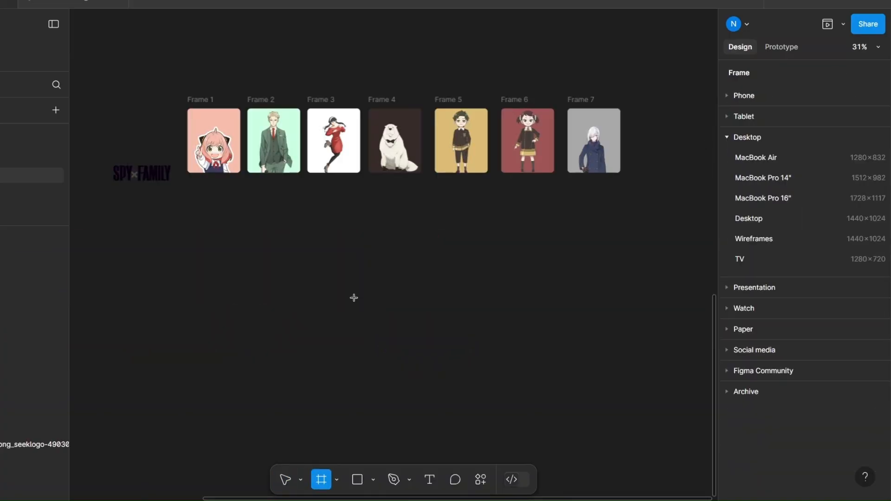
pyautogui.click(729, 97)
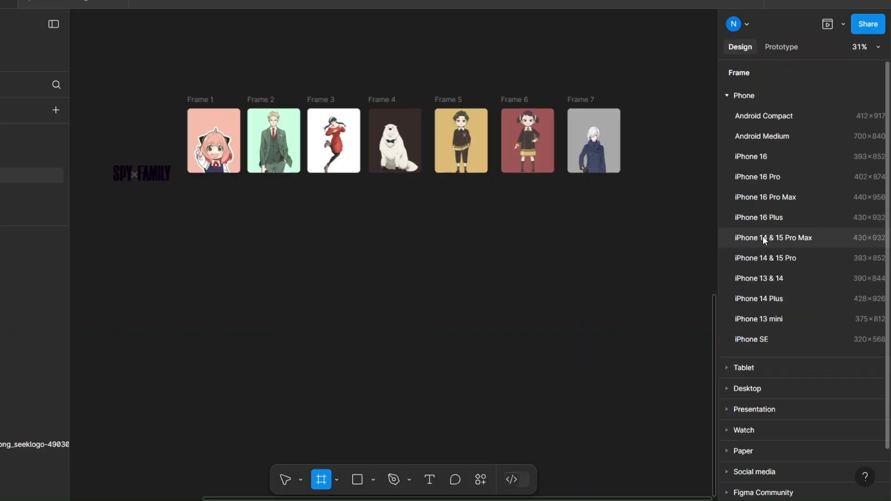
pyautogui.click(769, 278)
pyautogui.moveTo(658, 233); pyautogui.dragTo(371, 320)
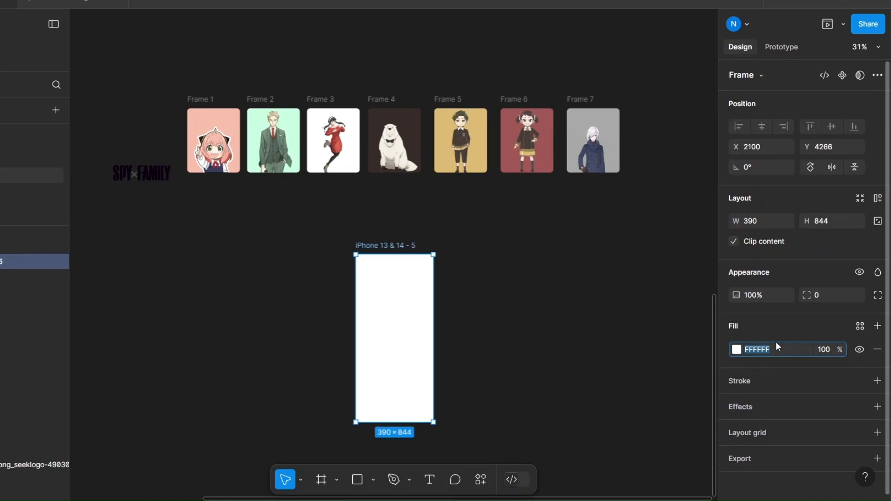
pyautogui.press('Return')
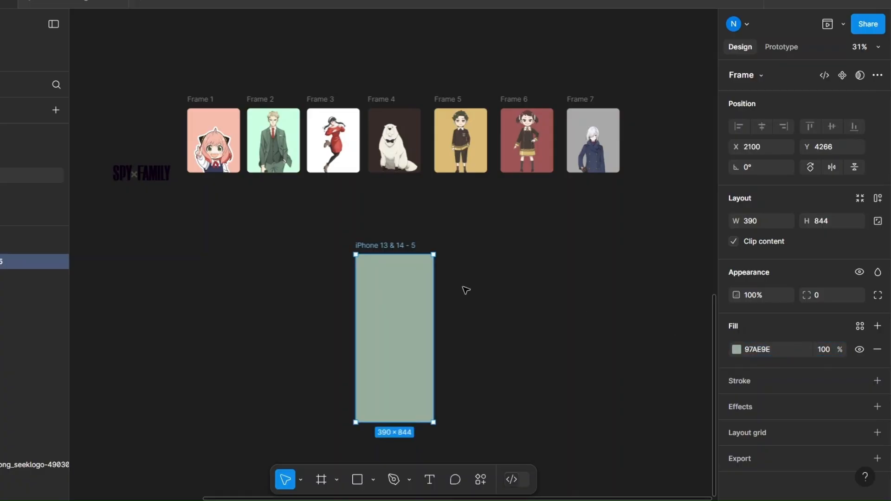
# Draw a rectangle about 505 × 976, rotate it to about -23°, and nest it in the phone frame as a diagonal background half.
pyautogui.scroll(-1, 400, 258)
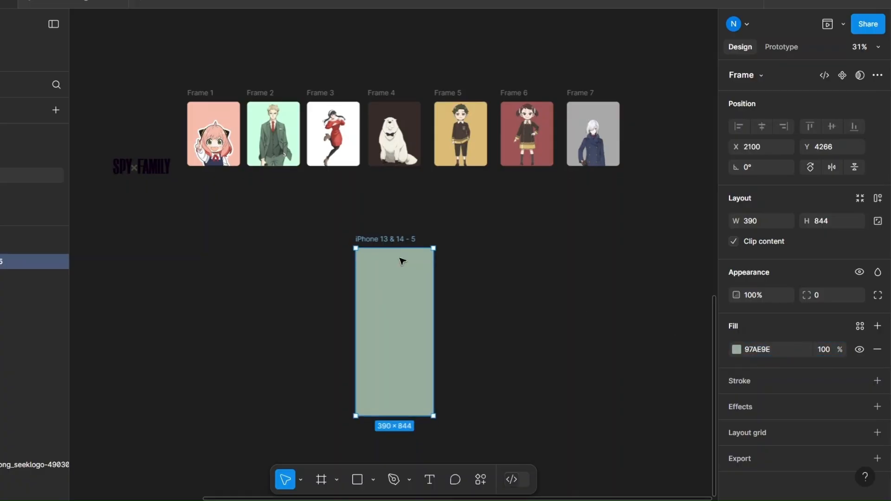
pyautogui.press('r')
pyautogui.moveTo(320, 257); pyautogui.dragTo(373, 419)
pyautogui.moveTo(368, 368)
pyautogui.mouseDown()
pyautogui.moveTo(358, 376)
pyautogui.moveTo(352, 367)
pyautogui.mouseUp()
pyautogui.moveTo(392, 268)
pyautogui.mouseDown()
pyautogui.moveTo(412, 230)
pyautogui.moveTo(408, 271)
pyautogui.moveTo(400, 258)
pyautogui.mouseUp()
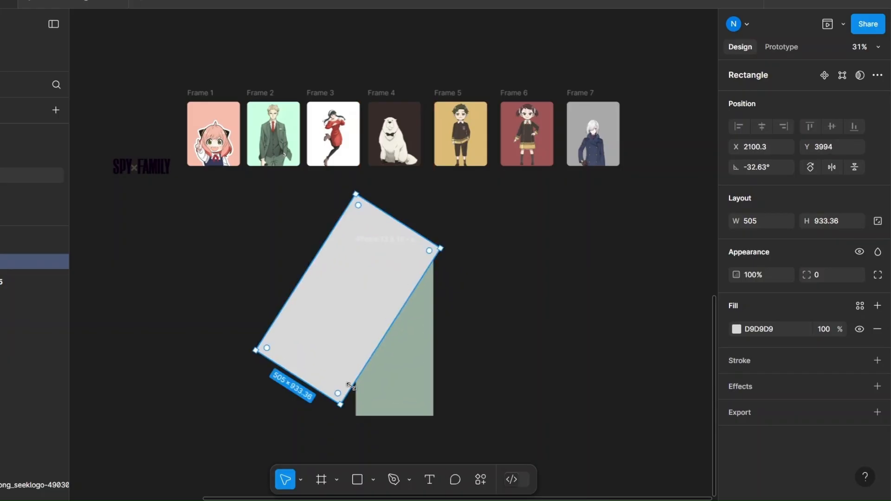
pyautogui.moveTo(332, 398)
pyautogui.mouseDown()
pyautogui.moveTo(327, 406)
pyautogui.moveTo(345, 395)
pyautogui.mouseUp()
pyautogui.moveTo(248, 364); pyautogui.dragTo(259, 379)
pyautogui.moveTo(303, 344); pyautogui.dragTo(338, 350)
pyautogui.moveTo(28, 262); pyautogui.dragTo(28, 282)
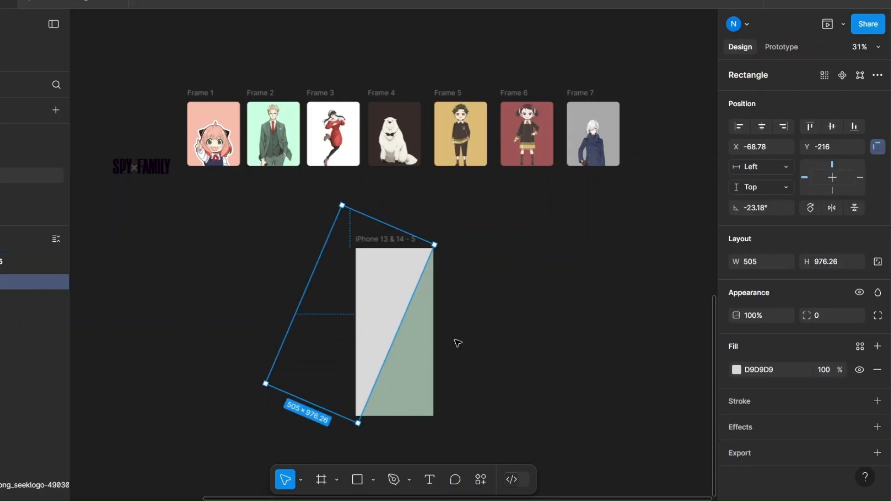
# Fill the diagonal rectangle with the darker green 597963 and lock its layer.
pyautogui.click(737, 370)
pyautogui.click(583, 365)
pyautogui.click(417, 393)
pyautogui.moveTo(598, 251); pyautogui.dragTo(612, 283)
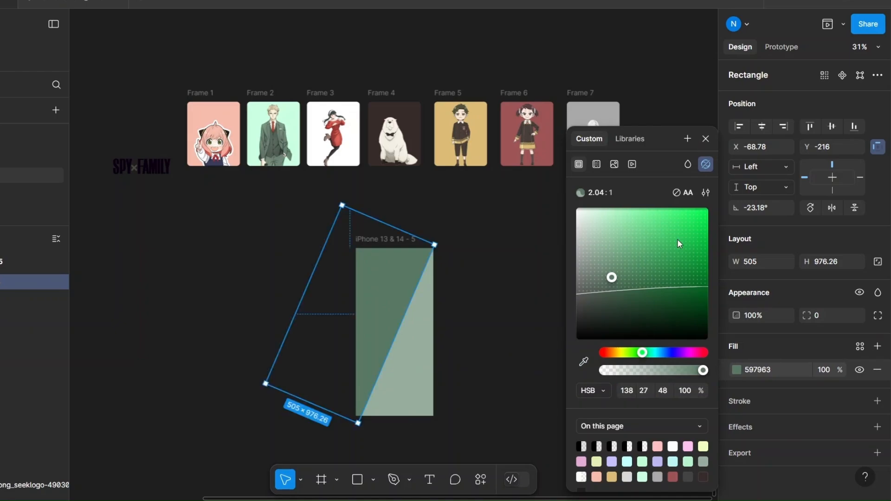
pyautogui.click(706, 139)
pyautogui.click(507, 278)
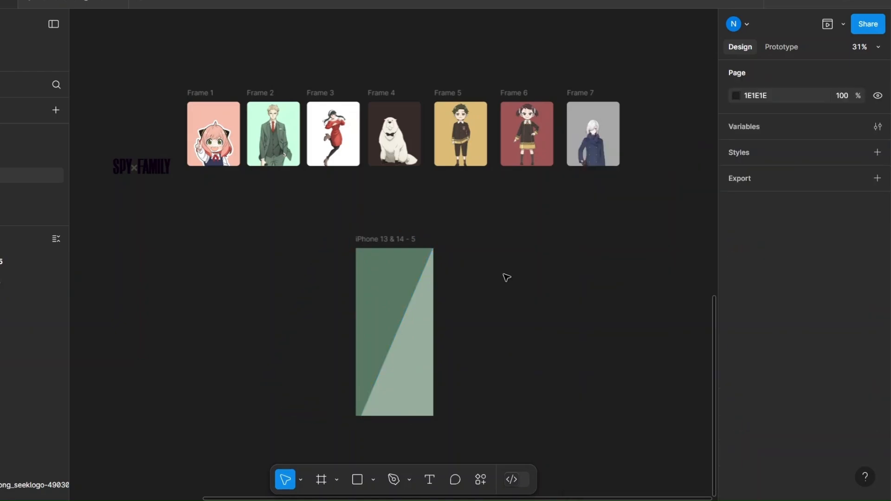
pyautogui.click(43, 282)
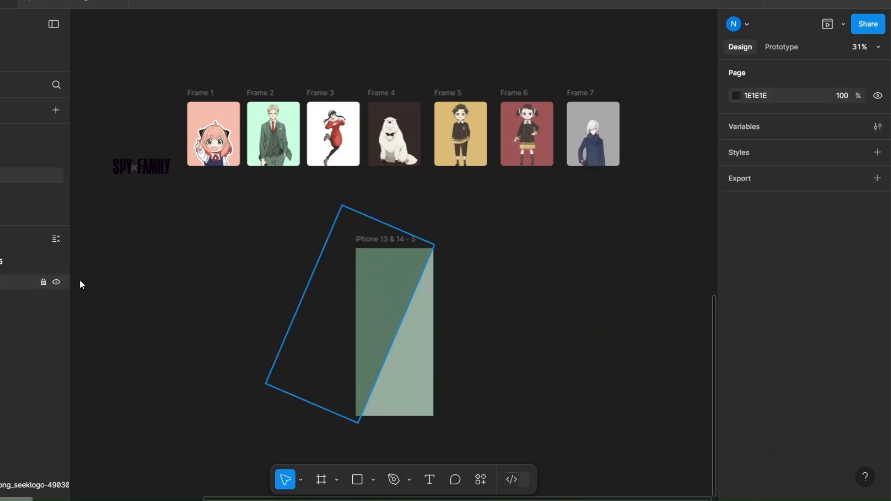
# Move the SPY×FAMILY logo into the upper part of the phone frame.
pyautogui.click(132, 171)
pyautogui.moveTo(138, 172); pyautogui.dragTo(390, 275)
pyautogui.click(492, 272)
pyautogui.scroll(1, 492, 272)
pyautogui.moveTo(490, 272)
pyautogui.mouseDown()
pyautogui.moveTo(529, 268)
pyautogui.moveTo(500, 269)
pyautogui.mouseUp()
# Move the pink girl's card into the phone frame below the logo and centre it horizontally.
pyautogui.scroll(-1, 518, 293)
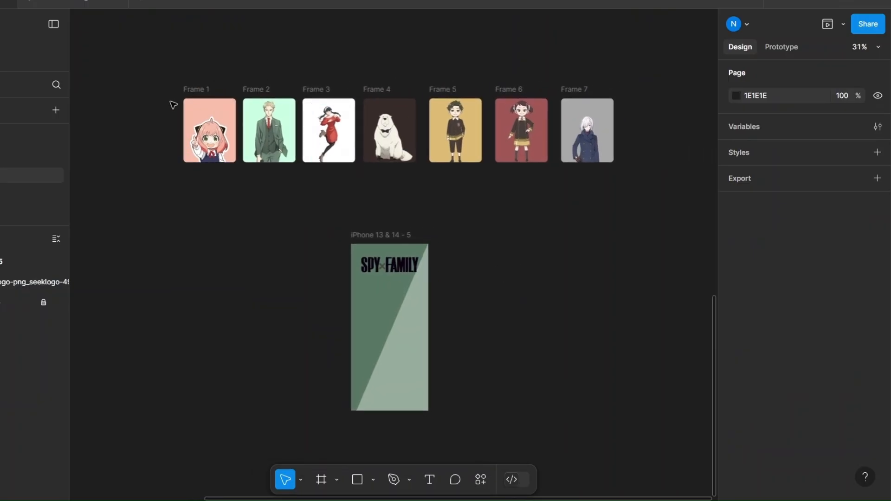
pyautogui.moveTo(195, 90); pyautogui.dragTo(383, 290)
pyautogui.click(762, 126)
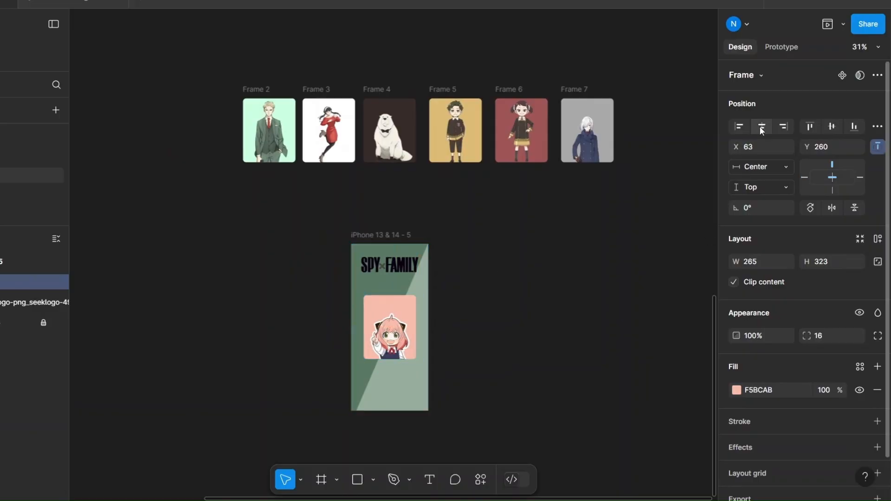
# Place the mint suited man's card behind the pink card in the phone frame, rotated about 16°.
pyautogui.scroll(1, 480, 292)
pyautogui.moveTo(262, 100); pyautogui.dragTo(380, 297)
pyautogui.scroll(4, 353, 278)
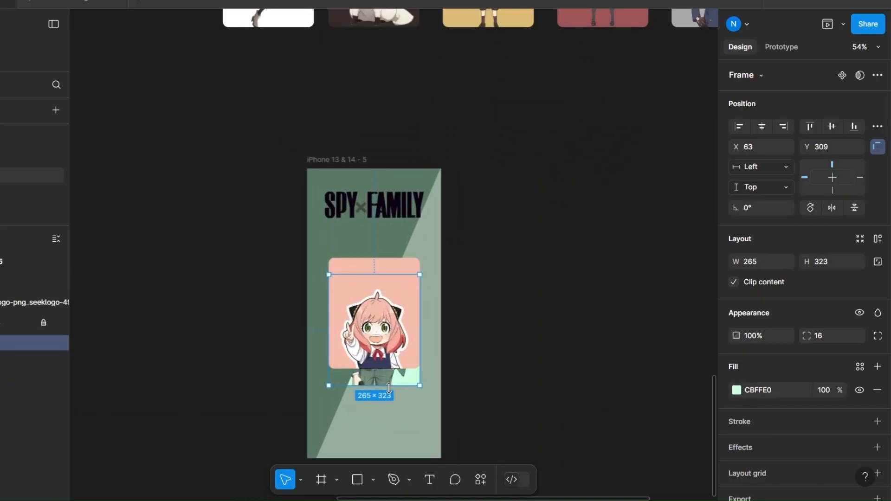
pyautogui.moveTo(28, 323); pyautogui.dragTo(27, 347)
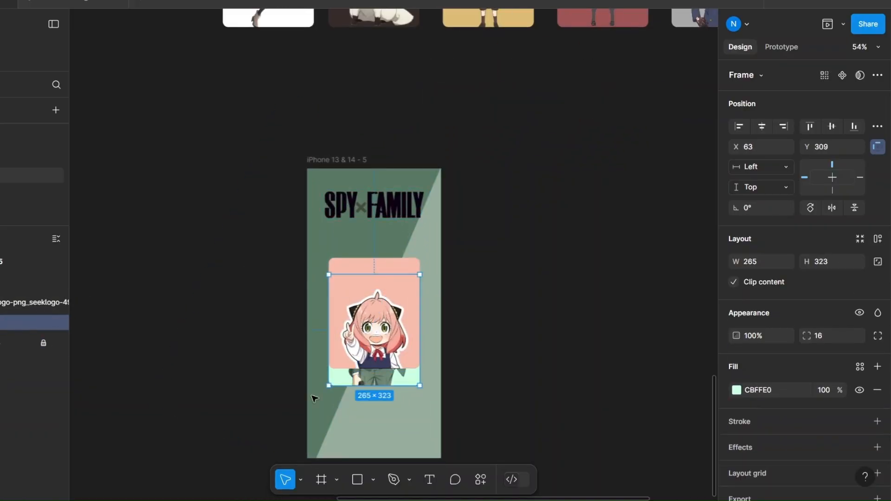
pyautogui.moveTo(426, 390); pyautogui.dragTo(444, 374)
pyautogui.moveTo(367, 377); pyautogui.dragTo(367, 370)
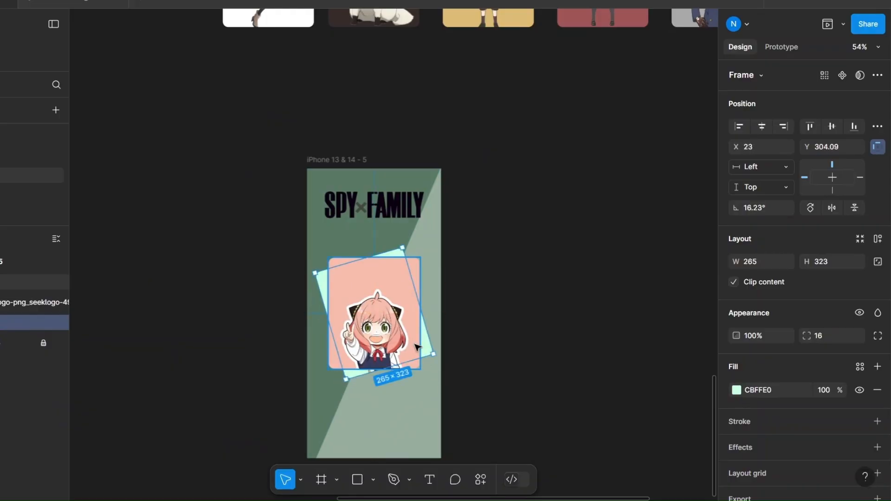
pyautogui.click(506, 309)
# Place the white card behind the pink card in the phone frame, tilted the opposite way to the mint card.
pyautogui.scroll(2, 506, 309)
pyautogui.scroll(-2, 506, 309)
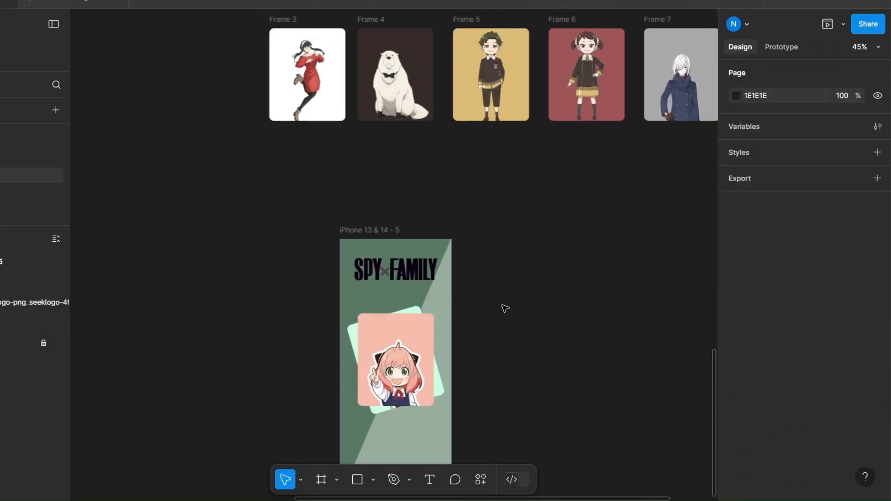
pyautogui.moveTo(505, 309); pyautogui.dragTo(467, 308)
pyautogui.scroll(-1, 467, 308)
pyautogui.moveTo(260, 63); pyautogui.dragTo(358, 302)
pyautogui.moveTo(396, 252); pyautogui.dragTo(395, 276)
pyautogui.click(475, 294)
# Stack the four remaining character cards on top of one another by setting their horizontal spacing to -261.
pyautogui.scroll(3, 475, 294)
pyautogui.moveTo(275, 54); pyautogui.dragTo(669, 230)
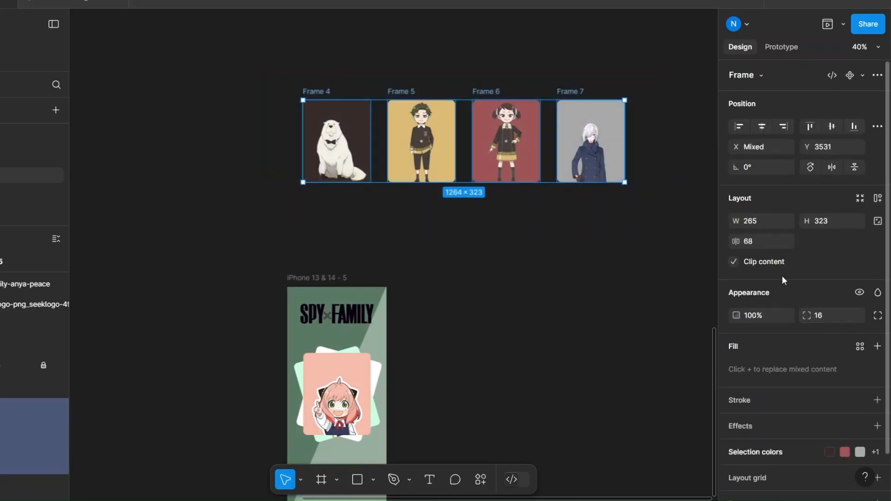
pyautogui.moveTo(738, 242); pyautogui.dragTo(322, 210)
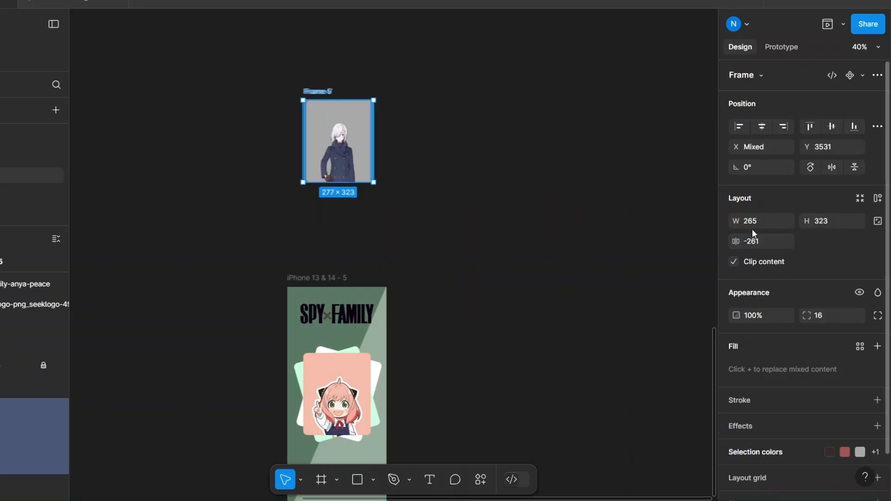
# Move the stack of four cards into the phone frame, just beyond its clipped right edge.
pyautogui.scroll(-3, 428, 225)
pyautogui.moveTo(332, 60); pyautogui.dragTo(428, 318)
pyautogui.click(449, 214)
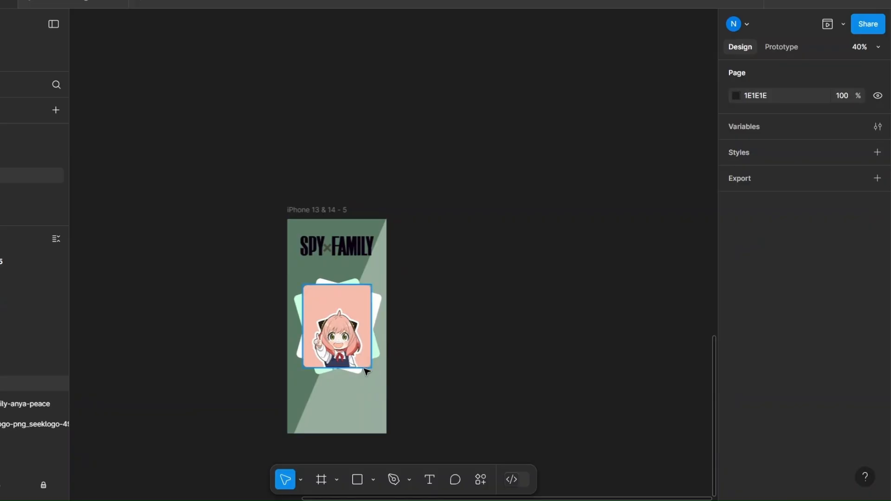
# Duplicate the finished phone frame and place the copy to the right of the original.
pyautogui.scroll(-3, 364, 368)
pyautogui.scroll(-3, 430, 404)
pyautogui.click(321, 183)
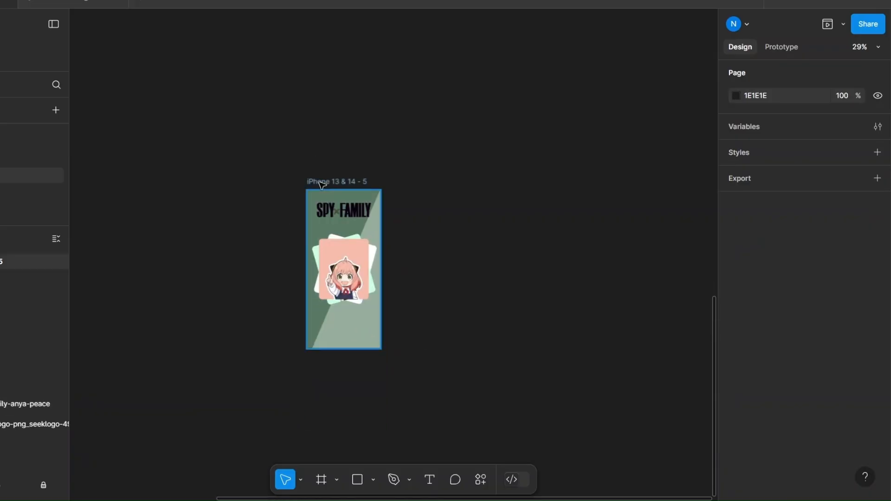
pyautogui.click(321, 182)
pyautogui.moveTo(321, 183); pyautogui.dragTo(484, 182)
pyautogui.hscroll(3, 457, 281)
pyautogui.scroll(5, 457, 281)
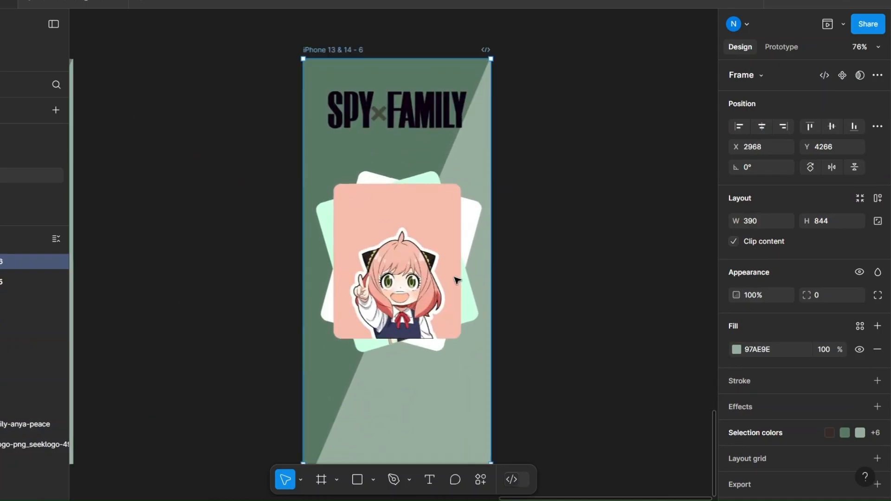
# Move the pink girl's card in the second phone frame horizontally out past the right edge to X 487.
pyautogui.moveTo(538, 272); pyautogui.dragTo(464, 271)
pyautogui.click(320, 240)
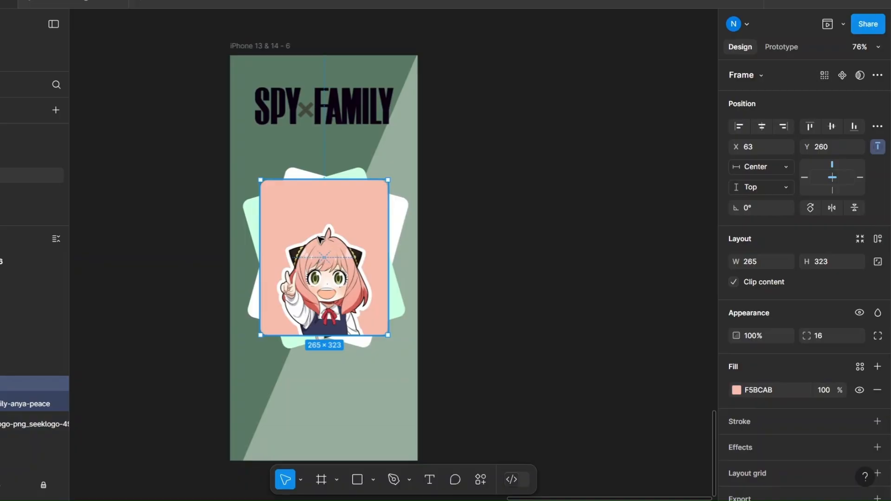
pyautogui.hotkey('shift', 'Right')
pyautogui.hotkey('shift', 'Right')
pyautogui.hotkey('shift', 'Right')
pyautogui.hotkey('shift', 'Right')
pyautogui.hotkey('shift', 'Right')
pyautogui.hotkey('shift', 'Right')
pyautogui.hotkey('shift', 'Right')
pyautogui.hotkey('shift', 'Right')
pyautogui.hotkey('shift', 'Right')
pyautogui.hotkey('shift', 'Right')
pyautogui.hotkey('shift', 'Right')
pyautogui.hotkey('shift', 'Right')
pyautogui.hotkey('shift', 'Right')
pyautogui.hotkey('shift', 'Right')
pyautogui.hotkey('shift', 'Right')
pyautogui.hotkey('shift', 'Right')
pyautogui.hotkey('shift', 'Right')
pyautogui.hotkey('shift', 'Right')
pyautogui.hotkey('shift', 'Right')
pyautogui.hotkey('shift', 'Right')
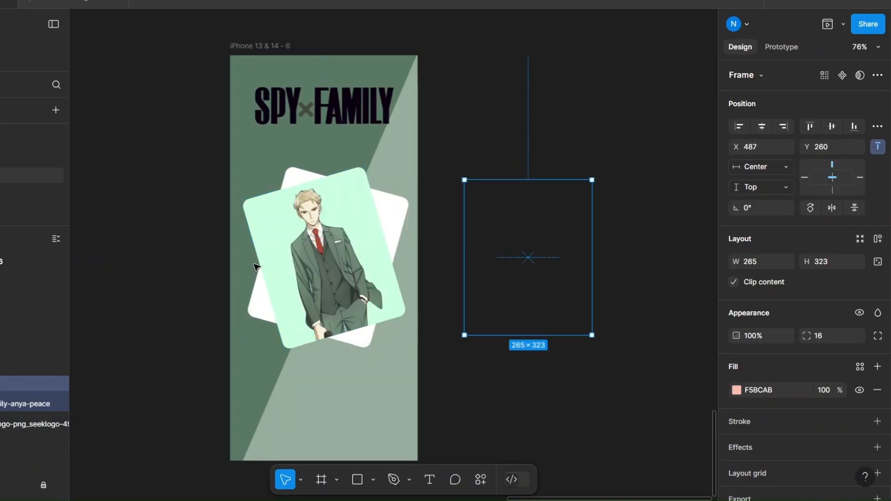
# Straighten the mint suited man's card in the second phone frame by setting its rotation to 0°.
pyautogui.click(260, 260)
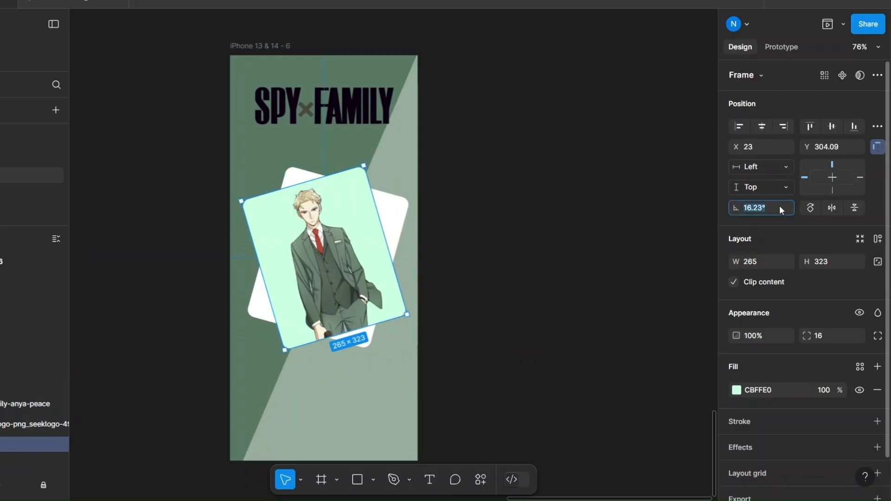
pyautogui.write('0')
pyautogui.press('Return')
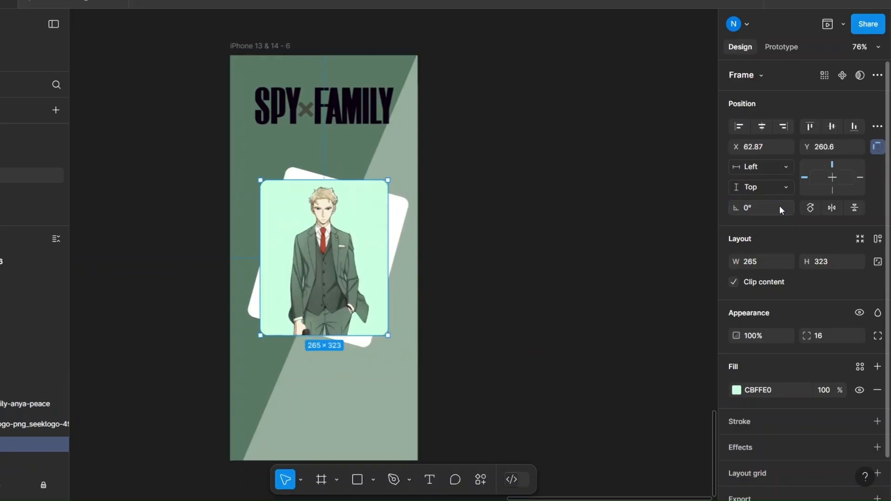
# Turn off content clipping on the second phone frame and move the white dog's dark card left over the mint card to X 75.
pyautogui.click(251, 45)
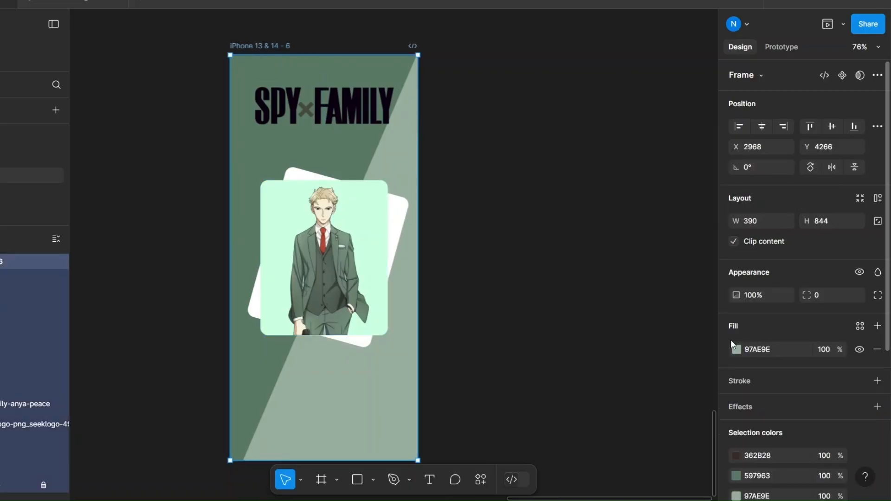
pyautogui.click(734, 242)
pyautogui.click(1, 369)
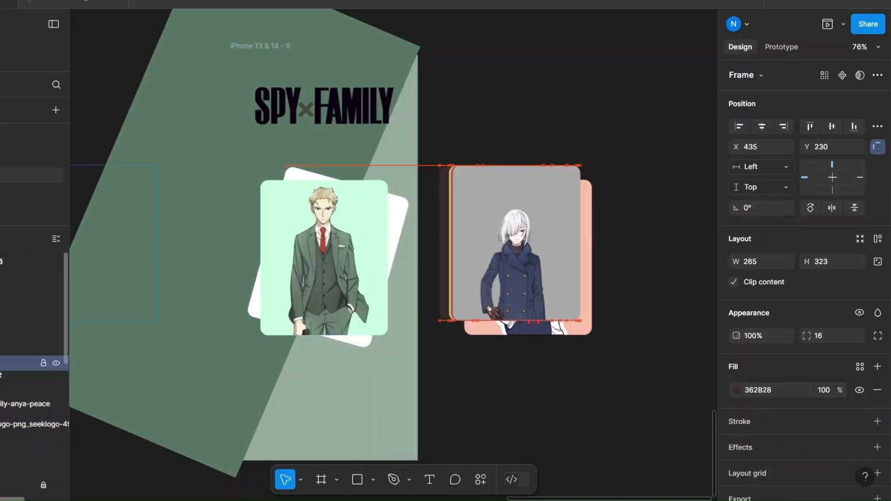
pyautogui.hotkey('shift', 'Left')
pyautogui.hotkey('shift', 'Left')
pyautogui.hotkey('shift', 'Left')
pyautogui.hotkey('shift', 'Left')
pyautogui.hotkey('shift', 'Left')
pyautogui.hotkey('shift', 'Left')
pyautogui.hotkey('shift', 'Left')
pyautogui.hotkey('shift', 'Left')
pyautogui.hotkey('shift', 'Left')
pyautogui.hotkey('shift', 'Left')
pyautogui.hotkey('shift', 'Left')
pyautogui.hotkey('shift', 'Left')
pyautogui.hotkey('shift', 'Left')
pyautogui.hotkey('shift', 'Left')
pyautogui.hotkey('shift', 'Left')
pyautogui.hotkey('shift', 'Left')
pyautogui.hotkey('shift', 'Left')
pyautogui.hotkey('shift', 'Left')
pyautogui.hotkey('shift', 'Left')
pyautogui.hotkey('shift', 'Left')
pyautogui.press('Left')
pyautogui.press('Left')
pyautogui.press('Left')
pyautogui.press('Left')
pyautogui.press('Left')
pyautogui.press('Left')
pyautogui.press('Left')
pyautogui.press('Left')
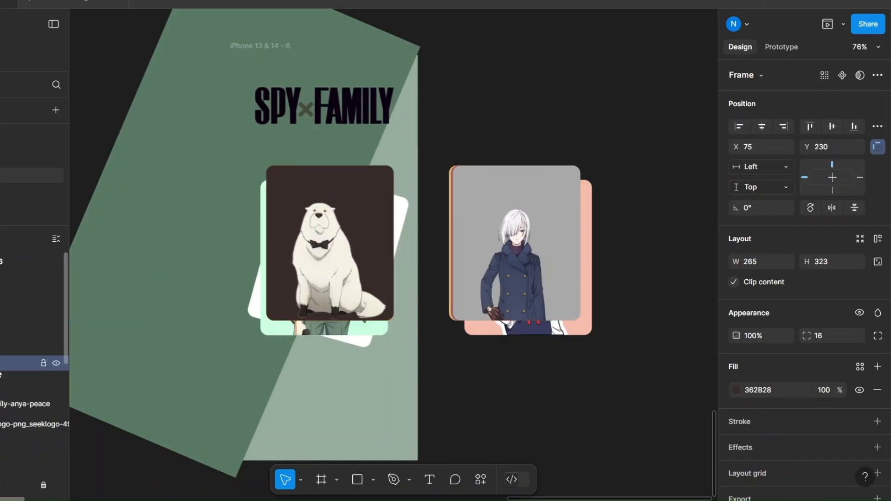
# Clip the second phone frame's content again and place the dark dog card behind the mint card, rotated about 17.6°.
pyautogui.click(250, 45)
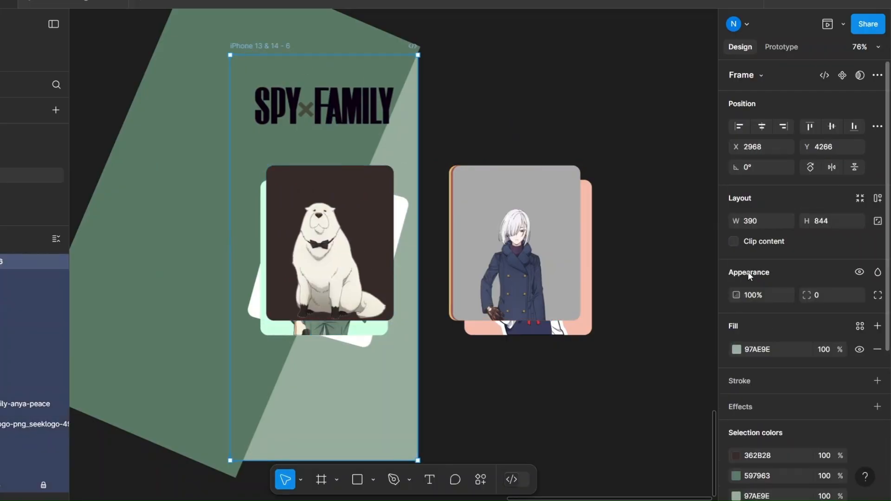
pyautogui.click(734, 242)
pyautogui.click(384, 276)
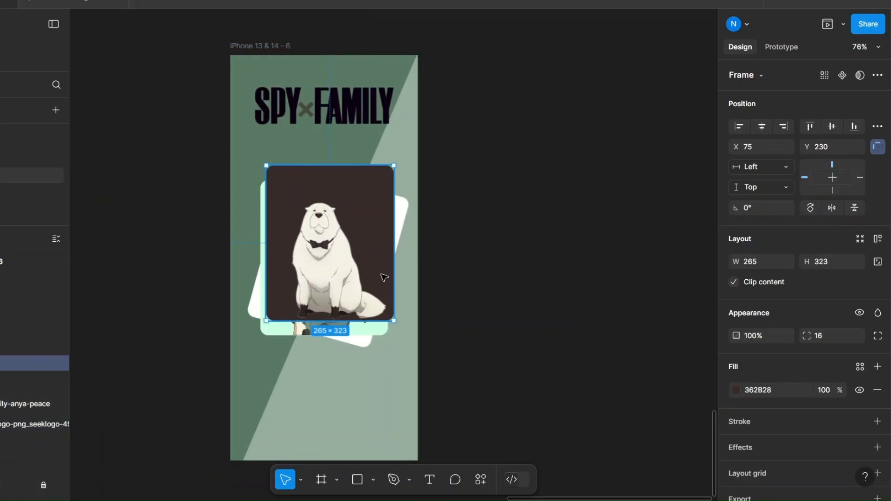
pyautogui.press('[')
pyautogui.moveTo(397, 159); pyautogui.dragTo(378, 155)
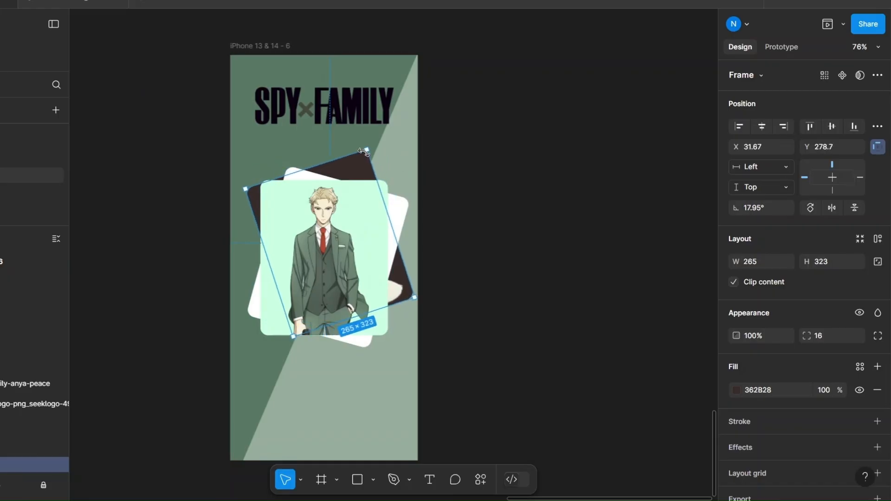
pyautogui.moveTo(358, 165); pyautogui.dragTo(355, 174)
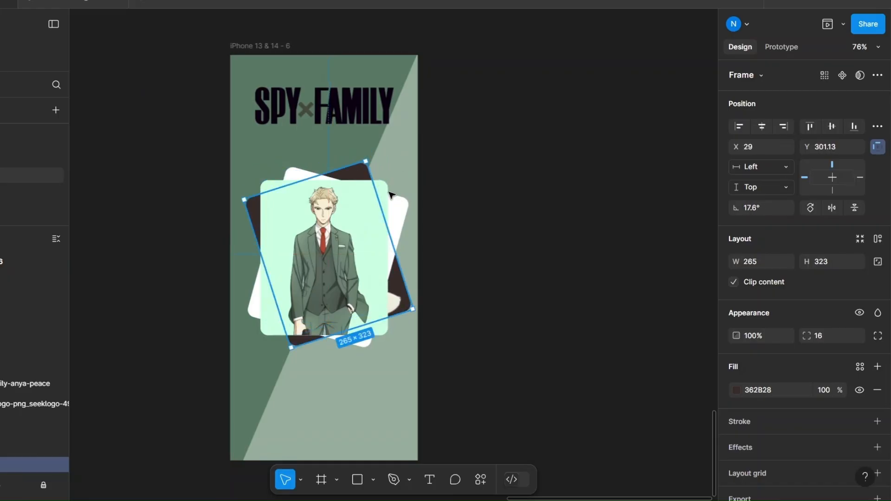
pyautogui.click(466, 332)
# Duplicate the second phone frame and place the copy to its right as a third screen.
pyautogui.scroll(-5, 464, 335)
pyautogui.moveTo(542, 420); pyautogui.dragTo(432, 407)
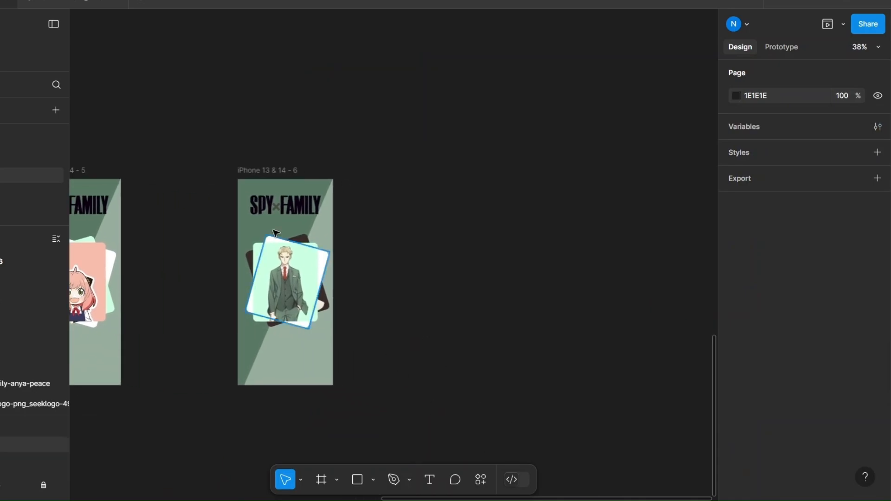
pyautogui.click(251, 170)
pyautogui.moveTo(251, 171); pyautogui.dragTo(424, 176)
pyautogui.scroll(3, 487, 332)
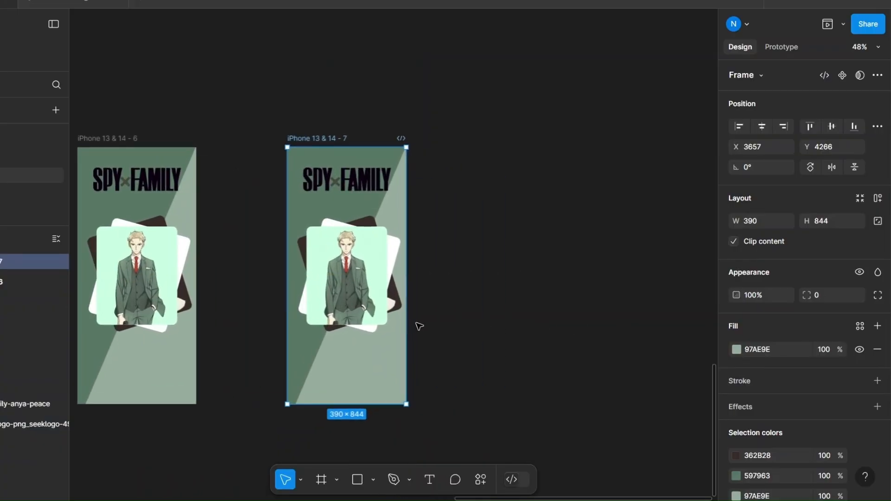
pyautogui.moveTo(310, 138); pyautogui.dragTo(325, 138)
# Move the mint suited man's card in the third phone frame horizontally out past the right edge.
pyautogui.click(366, 308)
pyautogui.hotkey('shift', 'Right')
pyautogui.hotkey('shift', 'Right')
pyautogui.hotkey('shift', 'Right')
pyautogui.hotkey('shift', 'Right')
pyautogui.hotkey('shift', 'Right')
pyautogui.hotkey('shift', 'Right')
pyautogui.hotkey('shift', 'Right')
pyautogui.hotkey('shift', 'Right')
pyautogui.hotkey('shift', 'Right')
pyautogui.hotkey('shift', 'Right')
pyautogui.hotkey('shift', 'Right')
pyautogui.hotkey('shift', 'Right')
pyautogui.hotkey('shift', 'Right')
pyautogui.hotkey('shift', 'Right')
pyautogui.hotkey('shift', 'Right')
pyautogui.hotkey('shift', 'Right')
pyautogui.hotkey('shift', 'Right')
pyautogui.hotkey('shift', 'Right')
pyautogui.hotkey('shift', 'Right')
pyautogui.hotkey('shift', 'Right')
# Straighten the white card of the woman in red in the third phone frame by setting its rotation to 0°.
pyautogui.click(366, 308)
pyautogui.click(770, 208)
pyautogui.write('0')
pyautogui.press('Return')
# Move the yellow boy's card left from outside the third phone frame onto the card stack.
pyautogui.click(5, 343)
pyautogui.hotkey('shift', 'Left')
pyautogui.hotkey('shift', 'Left')
pyautogui.hotkey('shift', 'Left')
pyautogui.hotkey('shift', 'Left')
pyautogui.hotkey('shift', 'Left')
pyautogui.hotkey('shift', 'Left')
pyautogui.hotkey('shift', 'Left')
pyautogui.hotkey('shift', 'Left')
pyautogui.hotkey('shift', 'Left')
pyautogui.hotkey('shift', 'Left')
pyautogui.hotkey('shift', 'Left')
pyautogui.hotkey('shift', 'Left')
pyautogui.hotkey('shift', 'Left')
pyautogui.hotkey('shift', 'Left')
pyautogui.hotkey('shift', 'Left')
pyautogui.hotkey('shift', 'Left')
pyautogui.hotkey('shift', 'Left')
pyautogui.hotkey('shift', 'Left')
pyautogui.hotkey('shift', 'Left')
pyautogui.hotkey('shift', 'Left')
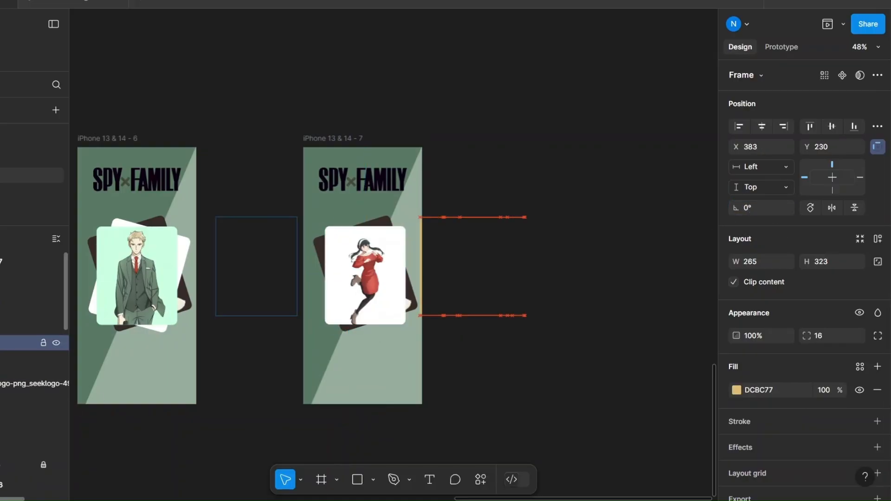
# Place the yellow boy's card behind the white card in the third phone frame, rotated about -14°.
pyautogui.press('[')
pyautogui.moveTo(318, 215); pyautogui.dragTo(353, 232)
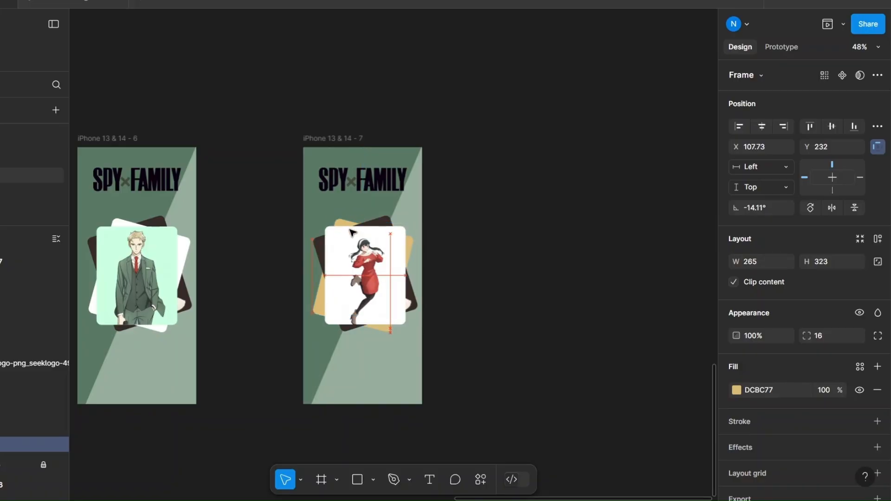
pyautogui.click(484, 339)
pyautogui.scroll(-5, 483, 339)
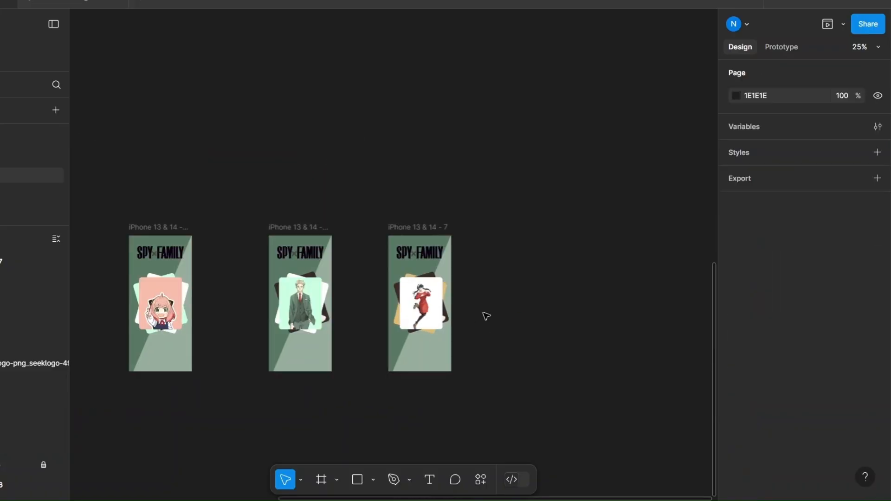
# Duplicate the third phone frame and place the copy beside it as the fourth phone frame.
pyautogui.click(430, 225)
pyautogui.moveTo(430, 226); pyautogui.dragTo(533, 226)
pyautogui.moveTo(561, 205); pyautogui.dragTo(472, 207)
# Move the white card of the woman in red horizontally out past the right edge of the fourth phone frame.
pyautogui.scroll(5, 465, 300)
pyautogui.scroll(3, 443, 312)
pyautogui.click(417, 315)
pyautogui.hotkey('shift', 'Right')
pyautogui.hotkey('shift', 'Right')
pyautogui.hotkey('shift', 'Right')
pyautogui.hotkey('shift', 'Right')
pyautogui.hotkey('shift', 'Right')
pyautogui.hotkey('shift', 'Right')
pyautogui.hotkey('shift', 'Right')
pyautogui.hotkey('shift', 'Right')
pyautogui.hotkey('shift', 'Right')
pyautogui.hotkey('shift', 'Right')
pyautogui.hotkey('shift', 'Right')
pyautogui.hotkey('shift', 'Right')
pyautogui.hotkey('shift', 'Right')
pyautogui.hotkey('shift', 'Right')
pyautogui.hotkey('shift', 'Right')
pyautogui.hotkey('shift', 'Right')
pyautogui.hotkey('shift', 'Right')
pyautogui.hotkey('shift', 'Right')
pyautogui.hotkey('shift', 'Right')
pyautogui.hotkey('shift', 'Right')
pyautogui.hotkey('shift', 'Right')
pyautogui.hotkey('shift', 'Right')
pyautogui.hotkey('shift', 'Right')
pyautogui.hotkey('shift', 'Right')
pyautogui.hotkey('shift', 'Right')
pyautogui.hotkey('shift', 'Right')
pyautogui.hotkey('shift', 'Right')
pyautogui.hotkey('shift', 'Right')
pyautogui.hotkey('shift', 'Right')
pyautogui.hotkey('shift', 'Right')
pyautogui.hotkey('shift', 'Right')
pyautogui.hotkey('shift', 'Right')
pyautogui.hotkey('shift', 'Right')
pyautogui.hotkey('shift', 'Right')
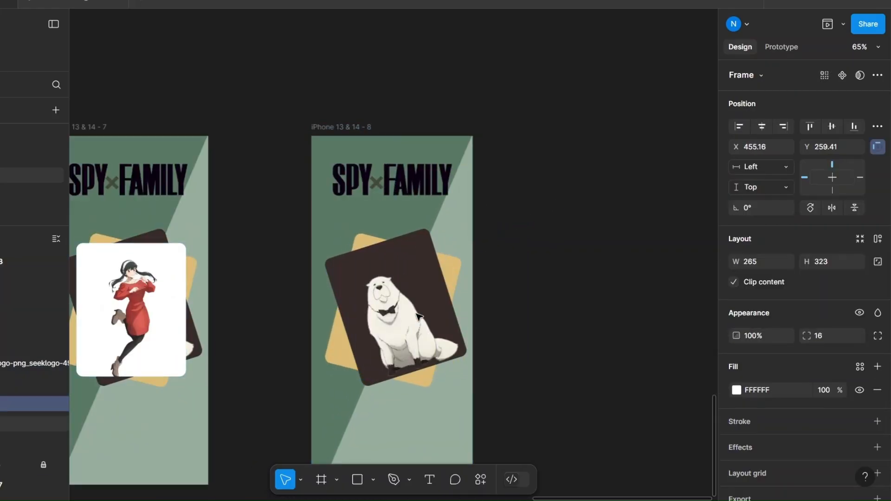
# Straighten the white dog's card to 0° and move the girl's red card left onto the stack in the fourth phone frame.
pyautogui.click(419, 317)
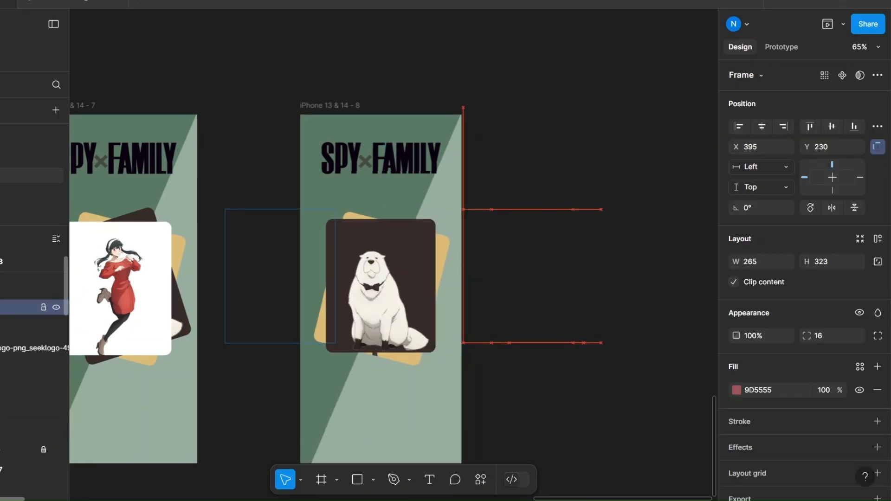
pyautogui.hotkey('shift', 'Left')
pyautogui.hotkey('shift', 'Left')
pyautogui.hotkey('shift', 'Left')
pyautogui.hotkey('shift', 'Left')
pyautogui.hotkey('shift', 'Left')
pyautogui.hotkey('shift', 'Left')
pyautogui.hotkey('shift', 'Left')
pyautogui.hotkey('shift', 'Left')
pyautogui.hotkey('shift', 'Left')
pyautogui.hotkey('shift', 'Left')
pyautogui.hotkey('shift', 'Left')
pyautogui.hotkey('shift', 'Left')
pyautogui.hotkey('shift', 'Left')
pyautogui.hotkey('shift', 'Left')
pyautogui.hotkey('shift', 'Left')
pyautogui.hotkey('shift', 'Left')
pyautogui.hotkey('shift', 'Left')
pyautogui.hotkey('shift', 'Left')
pyautogui.hotkey('shift', 'Left')
pyautogui.hotkey('shift', 'Left')
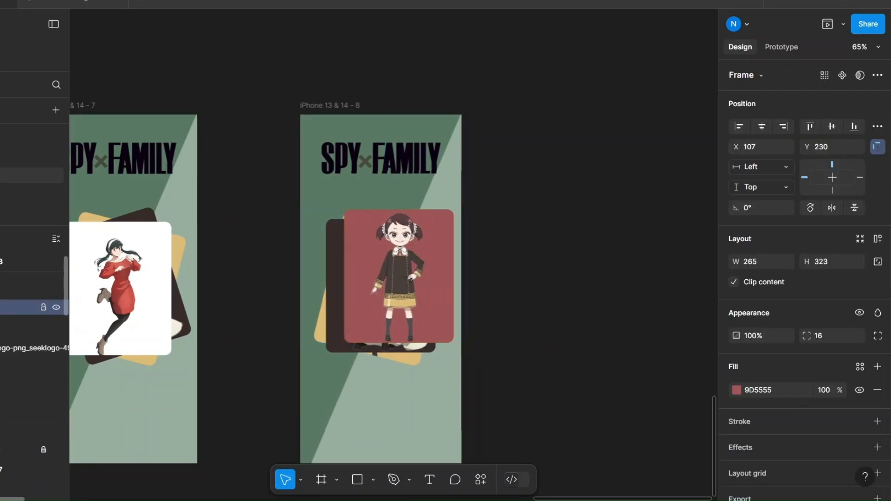
# Place the girl's red card behind the other cards in the fourth phone frame, tilted counterclockwise and centred horizontally.
pyautogui.hotkey('ctrl', '[')
pyautogui.hotkey('ctrl', '[')
pyautogui.hotkey('ctrl', '[')
pyautogui.hotkey('ctrl', '[')
pyautogui.hotkey('ctrl', '[')
pyautogui.hotkey('ctrl', '[')
pyautogui.moveTo(458, 206); pyautogui.dragTo(409, 220)
pyautogui.click(762, 126)
pyautogui.click(596, 270)
# Duplicate the fourth phone frame to its right as the fifth phone frame.
pyautogui.scroll(-3, 597, 270)
pyautogui.click(467, 179)
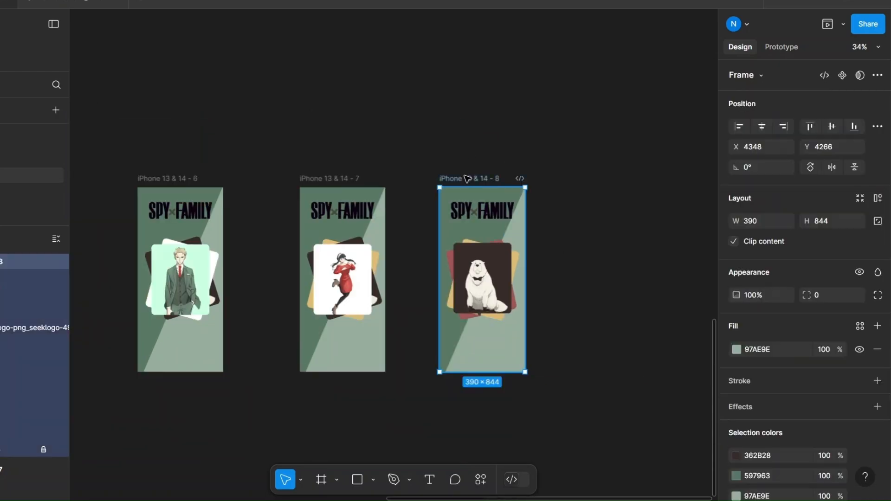
pyautogui.moveTo(557, 182); pyautogui.dragTo(593, 179)
# Move the white dog's dark card horizontally out past the right edge of the fifth phone frame.
pyautogui.hscroll(5, 428, 274)
pyautogui.scroll(3, 424, 273)
pyautogui.click(341, 274)
pyautogui.hotkey('shift', 'Right')
pyautogui.hotkey('shift', 'Right')
pyautogui.hotkey('shift', 'Right')
pyautogui.hotkey('shift', 'Right')
pyautogui.hotkey('shift', 'Right')
pyautogui.hotkey('shift', 'Right')
pyautogui.hotkey('shift', 'Right')
pyautogui.hotkey('shift', 'Right')
pyautogui.hotkey('shift', 'Right')
pyautogui.hotkey('shift', 'Right')
pyautogui.hotkey('shift', 'Right')
pyautogui.hotkey('shift', 'Right')
pyautogui.hotkey('shift', 'Right')
pyautogui.hotkey('shift', 'Right')
pyautogui.hotkey('shift', 'Right')
pyautogui.hotkey('shift', 'Right')
pyautogui.hotkey('shift', 'Right')
pyautogui.hotkey('shift', 'Right')
pyautogui.hotkey('shift', 'Right')
pyautogui.hotkey('shift', 'Right')
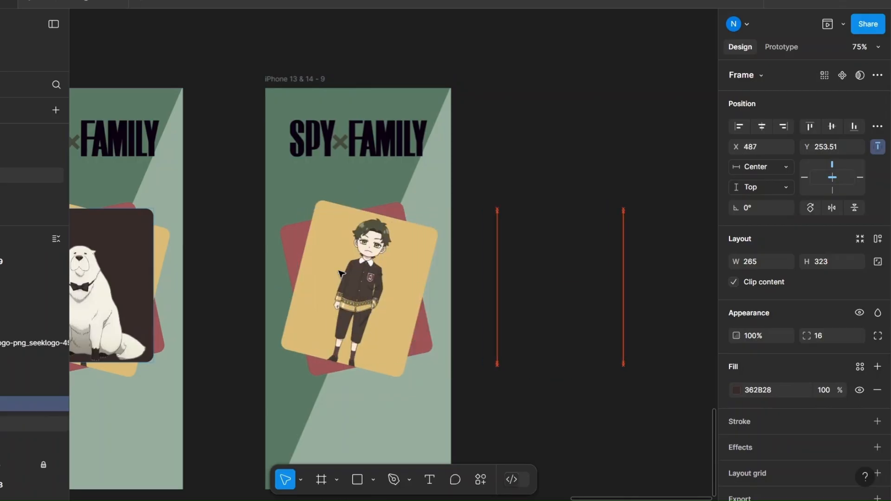
# Straighten the boy's yellow card in the fifth phone frame to 0° and centre it horizontally.
pyautogui.click(350, 277)
pyautogui.press('Return')
pyautogui.click(766, 124)
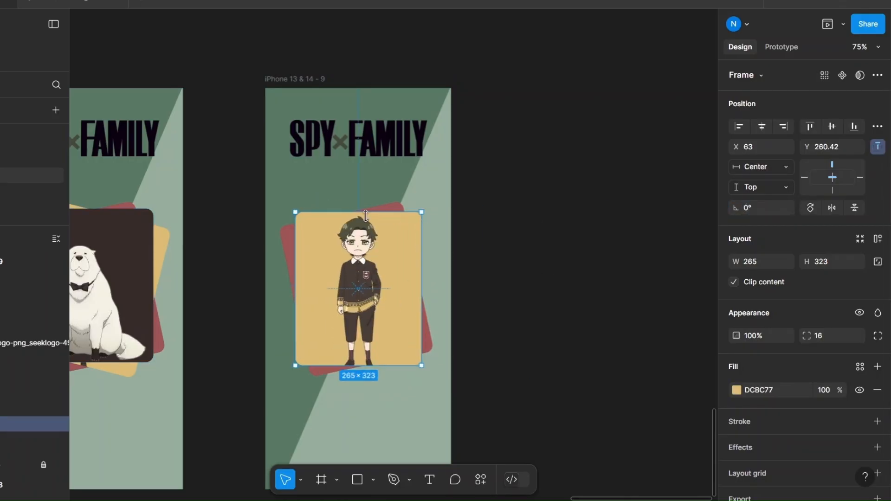
# Move the grey card left from outside the fifth phone frame onto the card stack.
pyautogui.click(4, 282)
pyautogui.hotkey('shift', 'Left')
pyautogui.hotkey('shift', 'Left')
pyautogui.hotkey('shift', 'Left')
pyautogui.hotkey('shift', 'Left')
pyautogui.hotkey('shift', 'Left')
pyautogui.hotkey('shift', 'Left')
pyautogui.hotkey('shift', 'Left')
pyautogui.hotkey('shift', 'Left')
pyautogui.hotkey('shift', 'Left')
pyautogui.hotkey('shift', 'Left')
pyautogui.hotkey('shift', 'Left')
pyautogui.hotkey('shift', 'Left')
pyautogui.hotkey('shift', 'Left')
pyautogui.hotkey('shift', 'Left')
pyautogui.hotkey('shift', 'Left')
pyautogui.hotkey('shift', 'Left')
pyautogui.hotkey('shift', 'Left')
pyautogui.hotkey('shift', 'Left')
pyautogui.hotkey('shift', 'Left')
pyautogui.hotkey('shift', 'Left')
# Place the grey card behind the other cards in the fifth phone frame, rotated about -11° and centred horizontally.
pyautogui.press('[')
pyautogui.moveTo(471, 194); pyautogui.dragTo(475, 216)
pyautogui.click(762, 126)
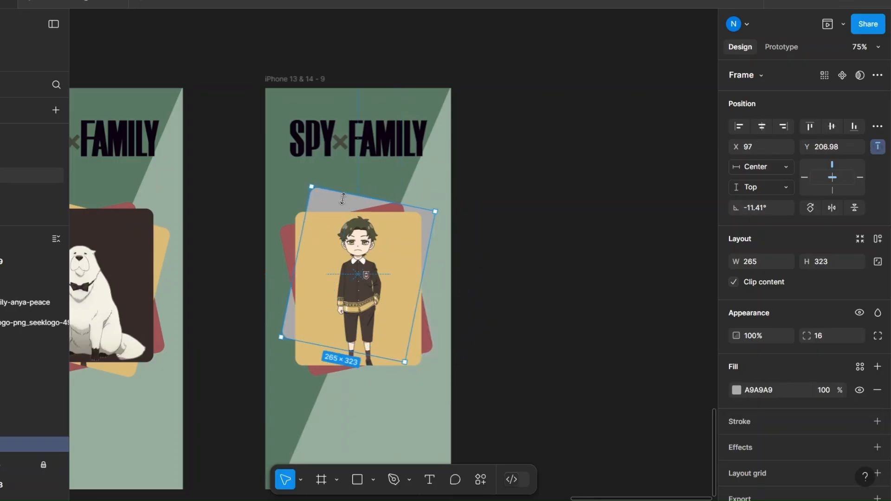
pyautogui.click(492, 350)
# Duplicate the fifth phone frame to its right as the sixth phone frame.
pyautogui.scroll(-5, 492, 349)
pyautogui.click(410, 214)
pyautogui.moveTo(410, 213); pyautogui.dragTo(427, 180)
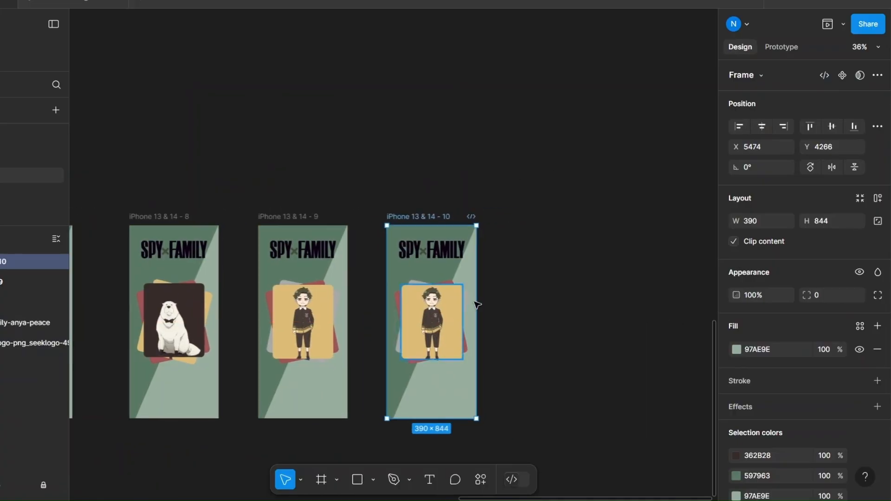
# Move the boy's yellow card horizontally out past the right edge of the sixth phone frame.
pyautogui.scroll(7, 435, 321)
pyautogui.click(480, 310)
pyautogui.hotkey('shift', 'Right')
pyautogui.hotkey('shift', 'Right')
pyautogui.hotkey('shift', 'Right')
pyautogui.hotkey('shift', 'Right')
pyautogui.hotkey('shift', 'Right')
pyautogui.hotkey('shift', 'Right')
pyautogui.hotkey('shift', 'Right')
pyautogui.hotkey('shift', 'Right')
pyautogui.hotkey('shift', 'Right')
pyautogui.hotkey('shift', 'Right')
pyautogui.hotkey('shift', 'Right')
pyautogui.hotkey('shift', 'Right')
pyautogui.hotkey('shift', 'Right')
pyautogui.hotkey('shift', 'Right')
pyautogui.hotkey('shift', 'Right')
pyautogui.hotkey('shift', 'Right')
pyautogui.hotkey('shift', 'Right')
pyautogui.hotkey('shift', 'Right')
pyautogui.hotkey('shift', 'Right')
pyautogui.hotkey('shift', 'Right')
pyautogui.hotkey('shift', 'Right')
pyautogui.hotkey('shift', 'Right')
pyautogui.hotkey('shift', 'Right')
pyautogui.hotkey('shift', 'Right')
pyautogui.hotkey('shift', 'Right')
pyautogui.hotkey('shift', 'Right')
pyautogui.hotkey('shift', 'Right')
pyautogui.hotkey('shift', 'Right')
# Straighten the girl's red card in the sixth phone frame to 0° and centre it horizontally.
pyautogui.click(480, 311)
pyautogui.press('Return')
pyautogui.click(762, 127)
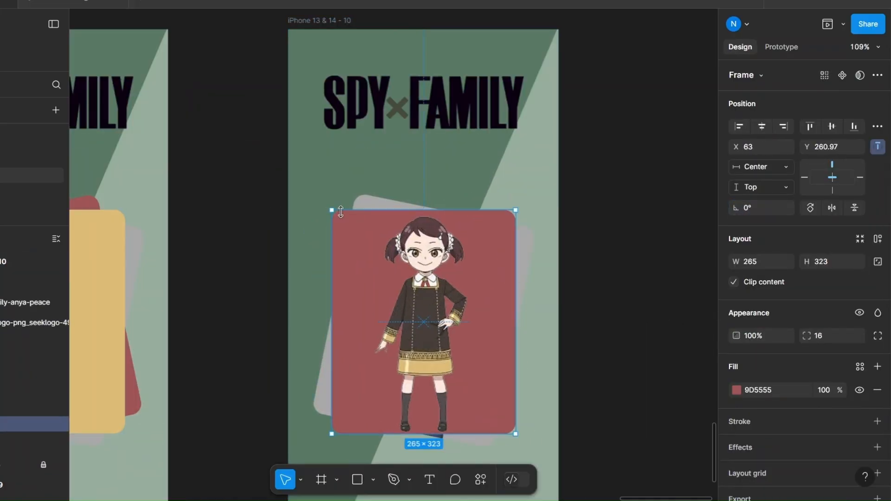
# Move the pink card horizontally into the sixth phone frame and tilt it behind the girl's red card.
pyautogui.click(4, 282)
pyautogui.hotkey('shift', 'Left')
pyautogui.hotkey('shift', 'Left')
pyautogui.hotkey('shift', 'Left')
pyautogui.hotkey('shift', 'Left')
pyautogui.hotkey('shift', 'Left')
pyautogui.hotkey('shift', 'Left')
pyautogui.hotkey('shift', 'Left')
pyautogui.hotkey('shift', 'Left')
pyautogui.hotkey('shift', 'Left')
pyautogui.hotkey('shift', 'Left')
pyautogui.hotkey('shift', 'Left')
pyautogui.hotkey('shift', 'Left')
pyautogui.hotkey('shift', 'Left')
pyautogui.hotkey('shift', 'Left')
pyautogui.hotkey('shift', 'Left')
pyautogui.hotkey('shift', 'Left')
pyautogui.hotkey('shift', 'Left')
pyautogui.hotkey('shift', 'Left')
pyautogui.hotkey('shift', 'Left')
pyautogui.hotkey('shift', 'Left')
pyautogui.hotkey('ctrl', '[')
pyautogui.moveTo(319, 204); pyautogui.dragTo(302, 224)
# Duplicate the sixth phone frame to its right as the seventh phone frame.
pyautogui.scroll(-5, 319, 243)
pyautogui.click(484, 269)
pyautogui.scroll(-3, 483, 268)
pyautogui.moveTo(358, 165); pyautogui.dragTo(481, 174)
pyautogui.scroll(6, 589, 260)
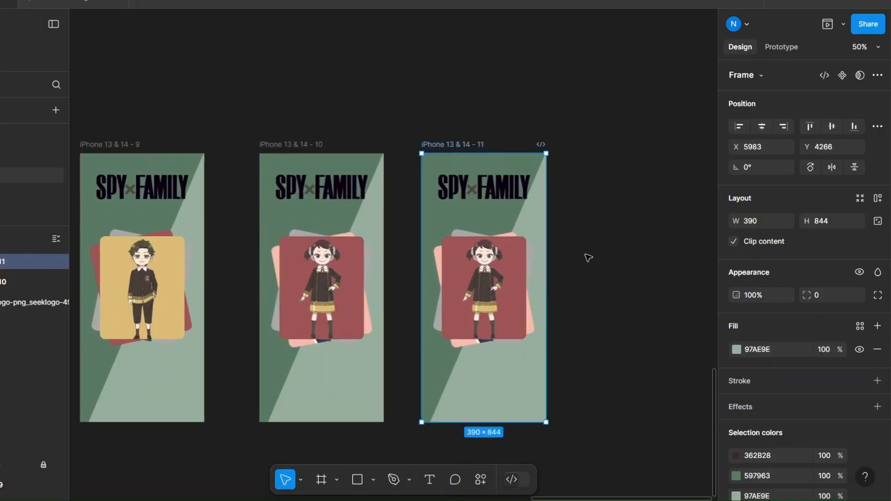
# Move the girl's red card horizontally out past the right edge of the seventh phone frame.
pyautogui.click(446, 283)
pyautogui.hotkey('shift', 'Right')
pyautogui.hotkey('shift', 'Right')
pyautogui.hotkey('shift', 'Right')
pyautogui.hotkey('shift', 'Right')
pyautogui.hotkey('shift', 'Right')
pyautogui.hotkey('shift', 'Right')
pyautogui.hotkey('shift', 'Right')
pyautogui.hotkey('shift', 'Right')
pyautogui.hotkey('shift', 'Right')
pyautogui.hotkey('shift', 'Right')
pyautogui.hotkey('shift', 'Right')
pyautogui.hotkey('shift', 'Right')
pyautogui.hotkey('shift', 'Right')
pyautogui.hotkey('shift', 'Right')
pyautogui.hotkey('shift', 'Right')
pyautogui.hotkey('shift', 'Right')
pyautogui.hotkey('shift', 'Right')
pyautogui.hotkey('shift', 'Right')
pyautogui.hotkey('shift', 'Right')
pyautogui.hotkey('shift', 'Right')
# Straighten the grey card in the seventh phone frame to 0° and centre it horizontally.
pyautogui.click(447, 282)
pyautogui.click(769, 127)
pyautogui.write('0')
pyautogui.press('Return')
pyautogui.click(768, 128)
# Move the mint-green card horizontally into the seventh phone frame, send it behind the other cards and tilt it.
pyautogui.click(32, 302)
pyautogui.hotkey('shift', 'Left')
pyautogui.hotkey('shift', 'Left')
pyautogui.hotkey('shift', 'Left')
pyautogui.hotkey('shift', 'Left')
pyautogui.hotkey('shift', 'Left')
pyautogui.hotkey('shift', 'Left')
pyautogui.hotkey('shift', 'Left')
pyautogui.hotkey('shift', 'Left')
pyautogui.hotkey('shift', 'Left')
pyautogui.hotkey('shift', 'Left')
pyautogui.hotkey('shift', 'Left')
pyautogui.hotkey('shift', 'Left')
pyautogui.hotkey('shift', 'Left')
pyautogui.hotkey('shift', 'Left')
pyautogui.hotkey('shift', 'Left')
pyautogui.hotkey('shift', 'Left')
pyautogui.hotkey('shift', 'Left')
pyautogui.hotkey('shift', 'Left')
pyautogui.hotkey('shift', 'Left')
pyautogui.hotkey('shift', 'Left')
pyautogui.hotkey('ctrl', '[')
pyautogui.hotkey('ctrl', '[')
pyautogui.hotkey('ctrl', '[')
pyautogui.hotkey('ctrl', '[')
pyautogui.hotkey('ctrl', '[')
pyautogui.hotkey('ctrl', '[')
pyautogui.moveTo(527, 216); pyautogui.dragTo(533, 254)
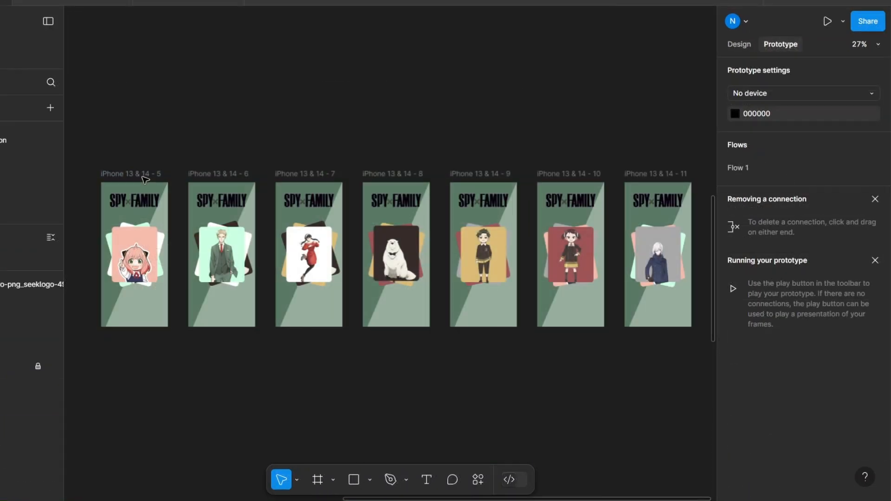
# Add a prototype connection from the first phone frame to the second with the On drag trigger.
pyautogui.click(144, 178)
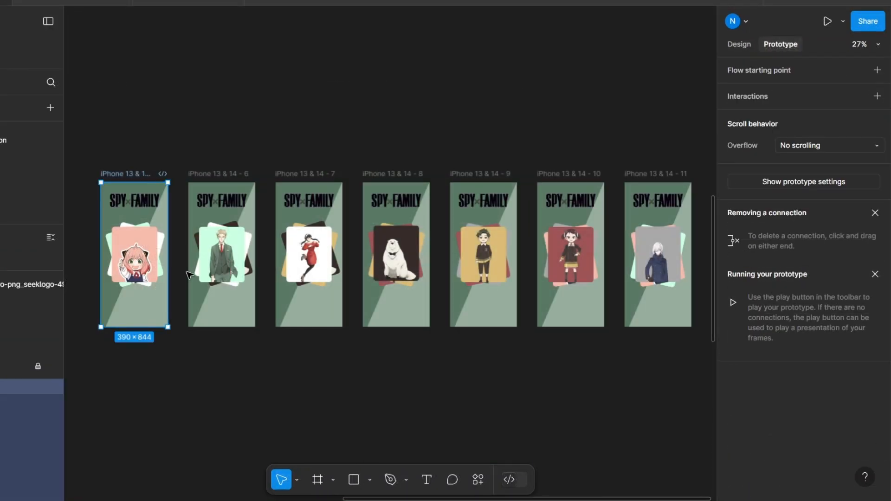
pyautogui.moveTo(201, 259); pyautogui.dragTo(217, 258)
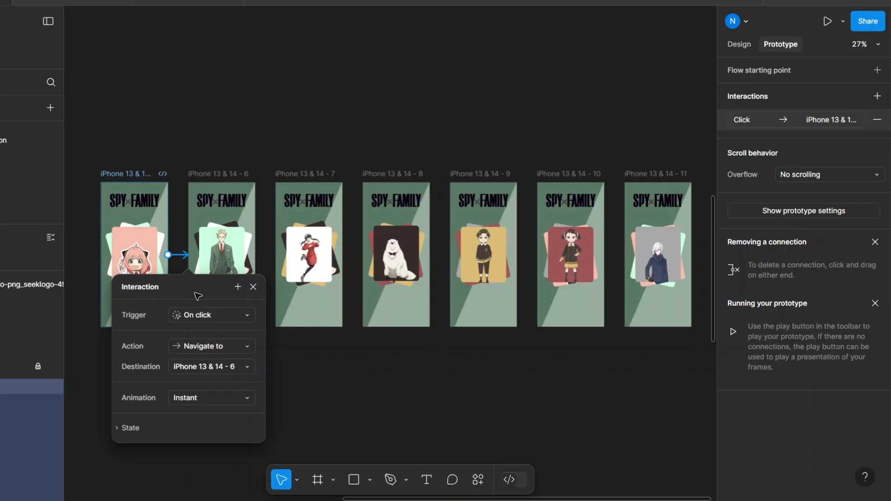
pyautogui.moveTo(196, 292); pyautogui.dragTo(210, 197)
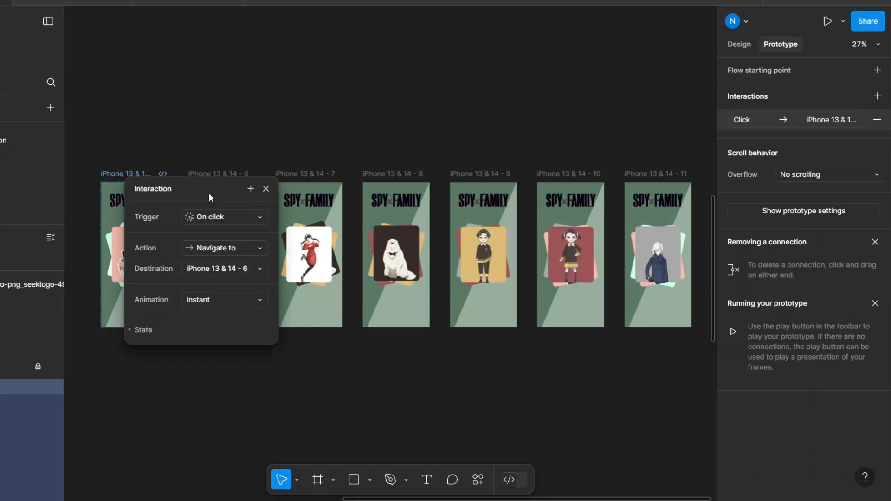
pyautogui.click(263, 216)
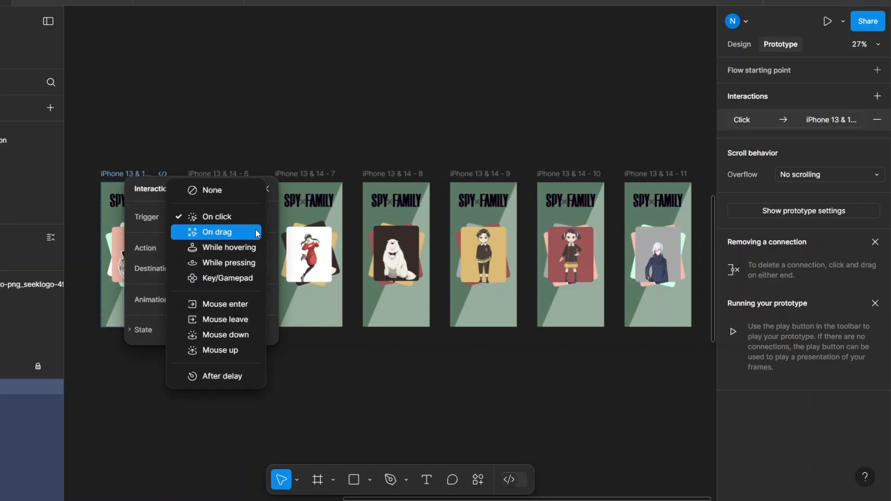
pyautogui.click(256, 229)
pyautogui.moveTo(223, 194); pyautogui.dragTo(225, 160)
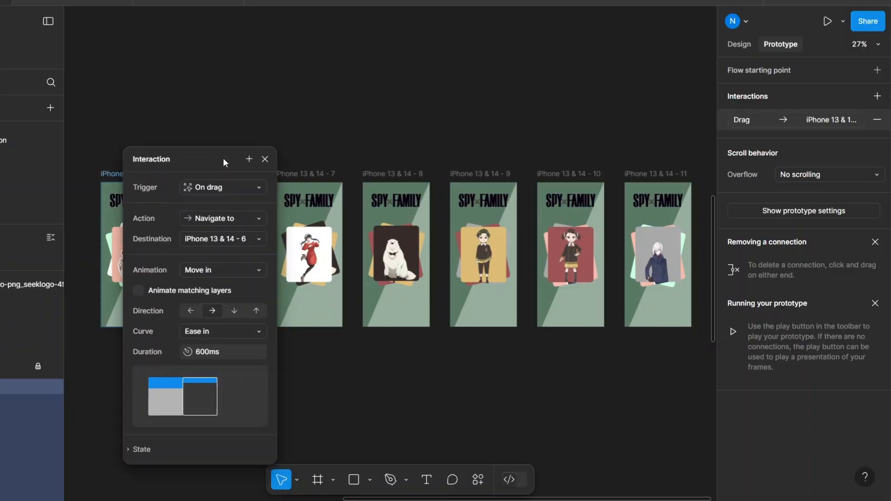
# Set the first connection's animation to Smart animate with the Ease in and out back curve and a 1000 ms duration.
pyautogui.click(255, 266)
pyautogui.click(253, 243)
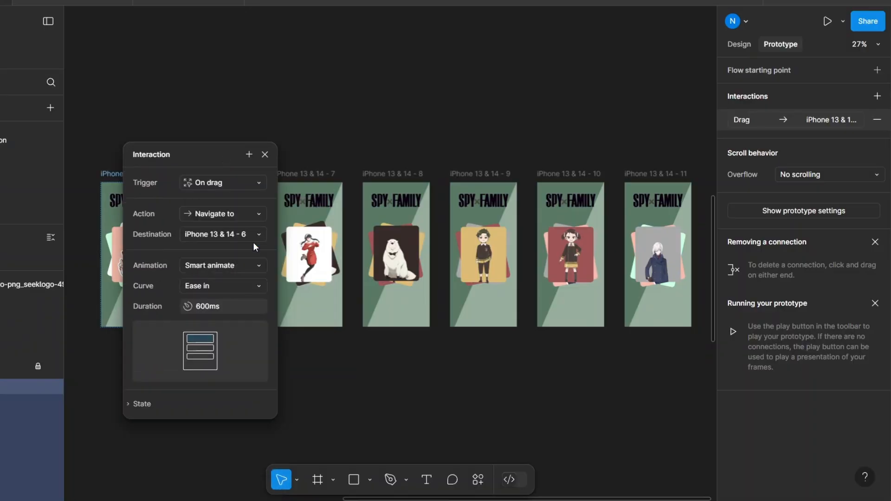
pyautogui.click(258, 287)
pyautogui.click(260, 360)
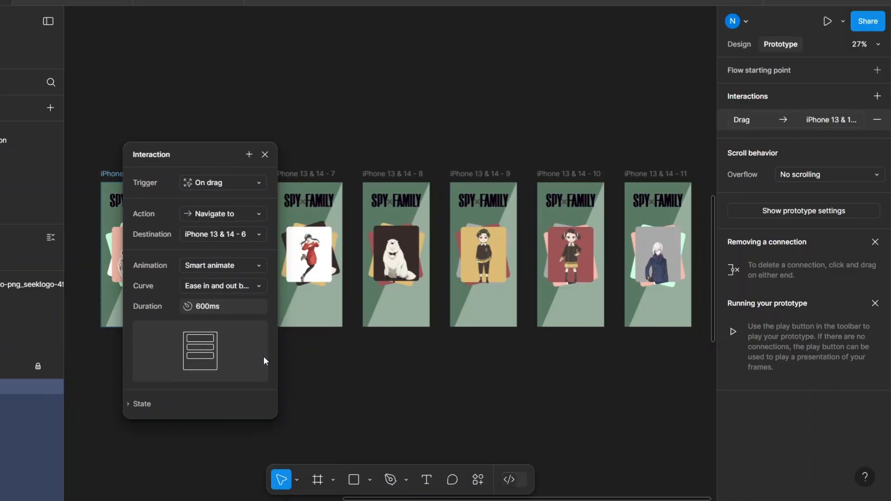
pyautogui.click(233, 310)
pyautogui.write('1000')
pyautogui.press('Return')
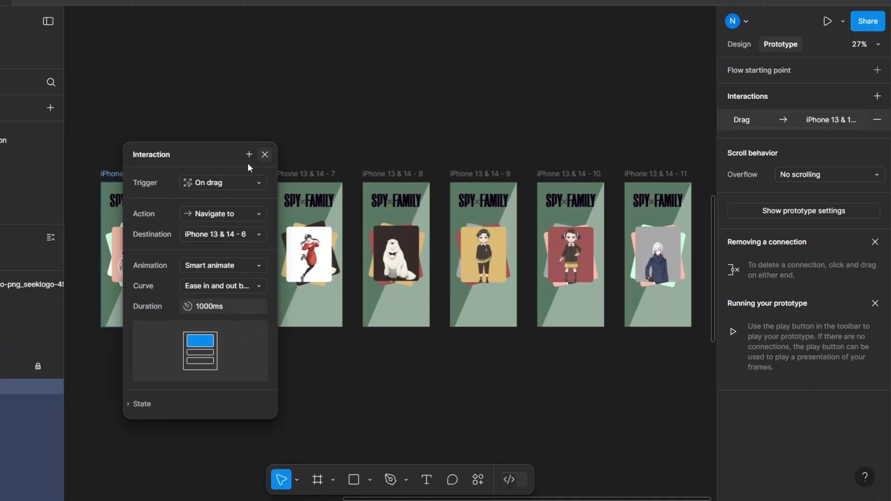
pyautogui.click(265, 155)
# Connect the second phone frame to the third and the third to the fourth, both with the On drag trigger.
pyautogui.click(223, 174)
pyautogui.moveTo(256, 255); pyautogui.dragTo(367, 211)
pyautogui.click(334, 316)
pyautogui.click(316, 331)
pyautogui.click(301, 175)
pyautogui.click(386, 315)
pyautogui.click(367, 332)
# Connect the fourth phone frame to the fifth and the fifth to the sixth, both with the On drag trigger.
pyautogui.click(395, 174)
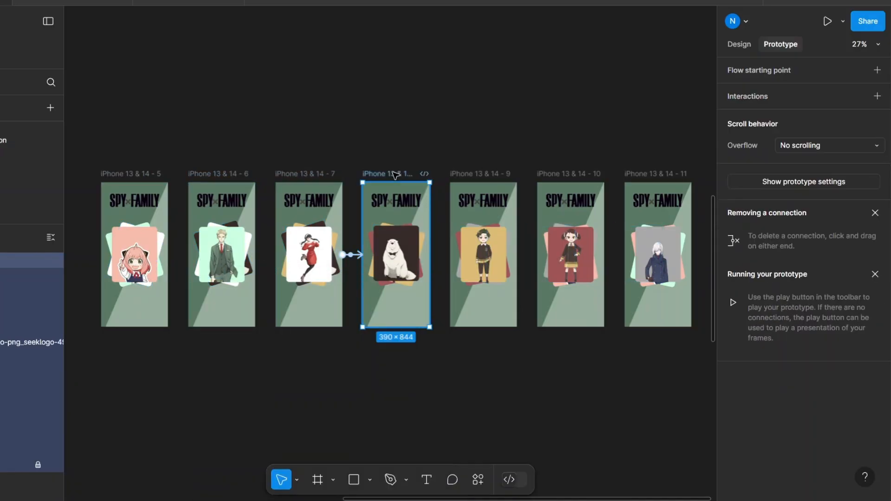
pyautogui.moveTo(430, 255); pyautogui.dragTo(658, 255)
pyautogui.click(474, 315)
pyautogui.click(473, 329)
pyautogui.click(477, 175)
pyautogui.click(561, 315)
pyautogui.click(561, 328)
# Connect the sixth phone frame to the seventh with the On drag trigger.
pyautogui.click(568, 174)
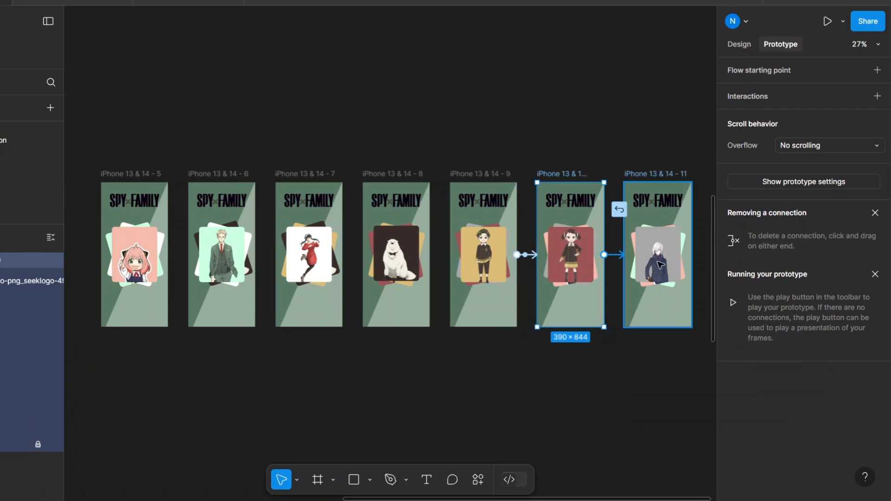
pyautogui.click(641, 315)
pyautogui.click(640, 328)
pyautogui.press('Escape')
# Preview the prototype from the first phone frame and swipe the front card to test the transition.
pyautogui.click(144, 189)
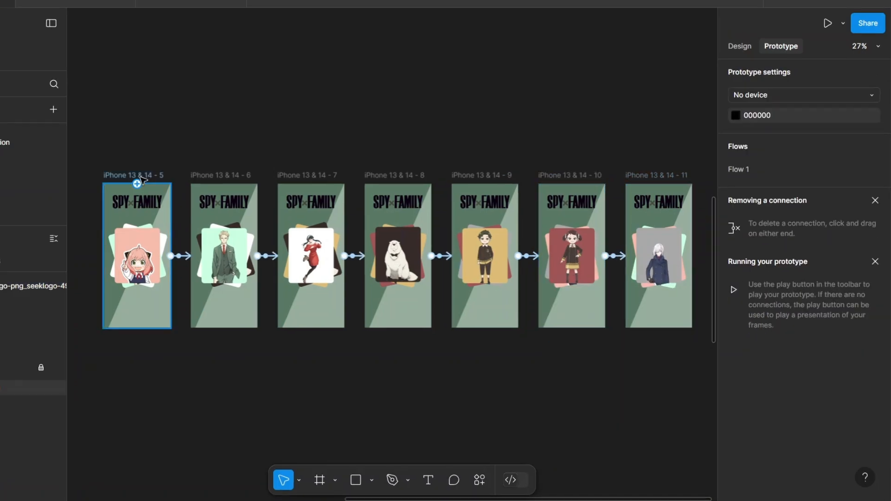
pyautogui.click(844, 23)
pyautogui.click(818, 69)
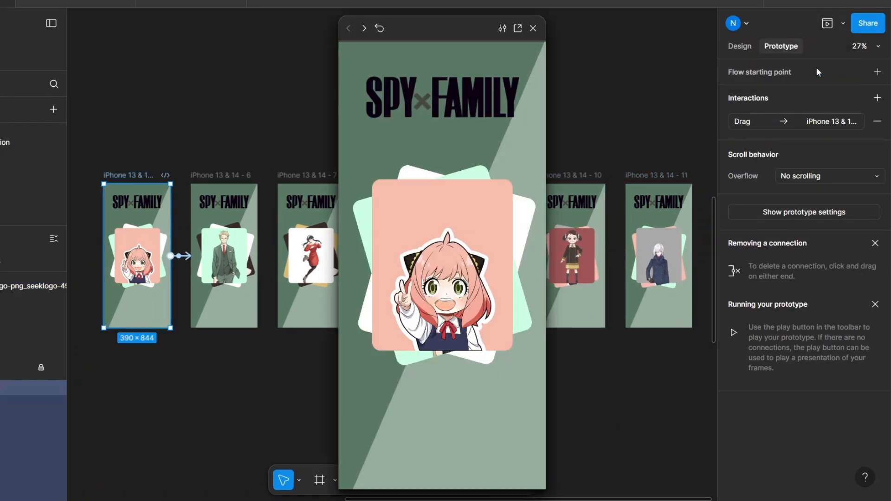
pyautogui.moveTo(488, 278)
pyautogui.mouseDown()
pyautogui.moveTo(453, 266)
pyautogui.moveTo(493, 265)
pyautogui.mouseUp()
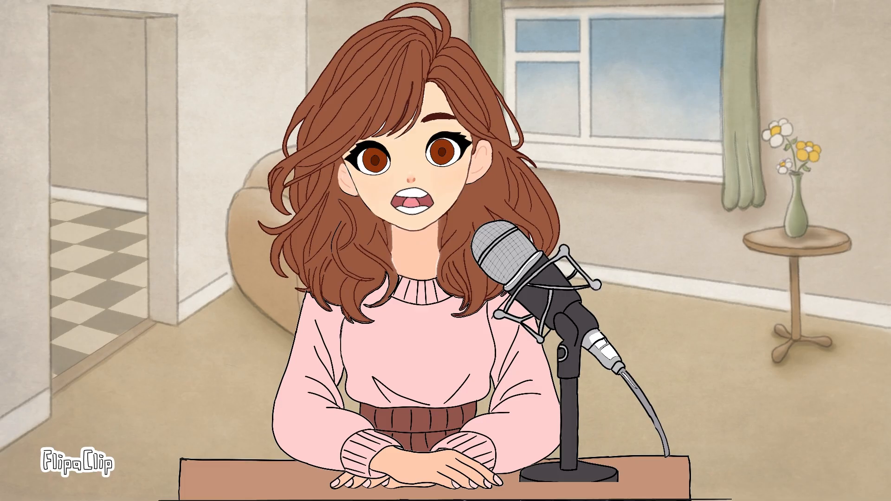